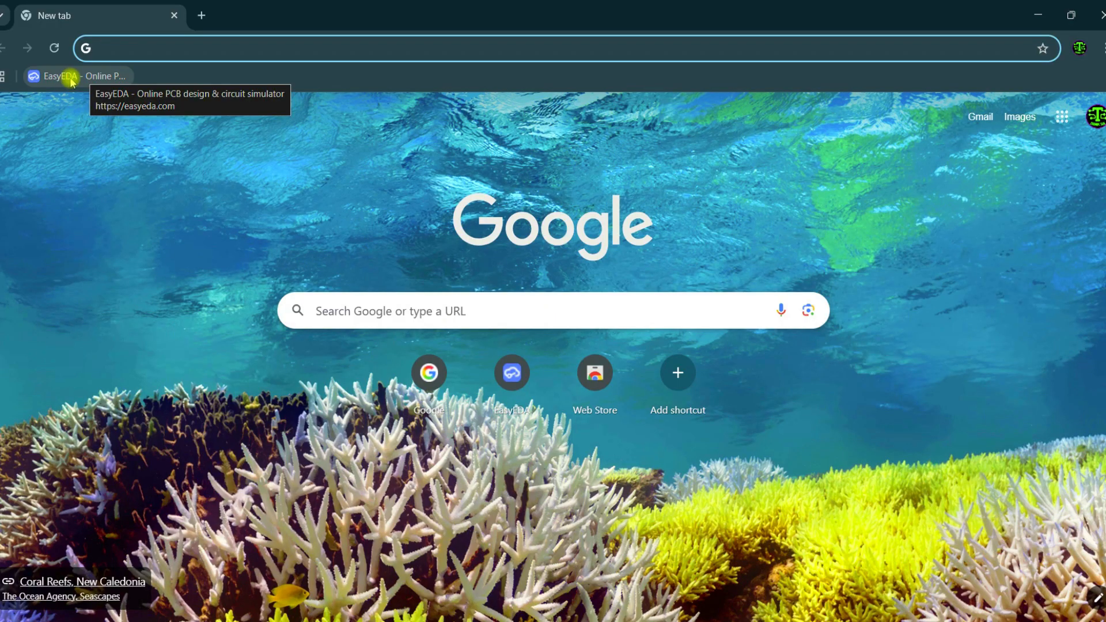
Launch the Pro Edition designer from the EasyEDA website and open Schematic1 of the Test 001 project.
{"action": "left_click", "coordinate": [70, 78]}
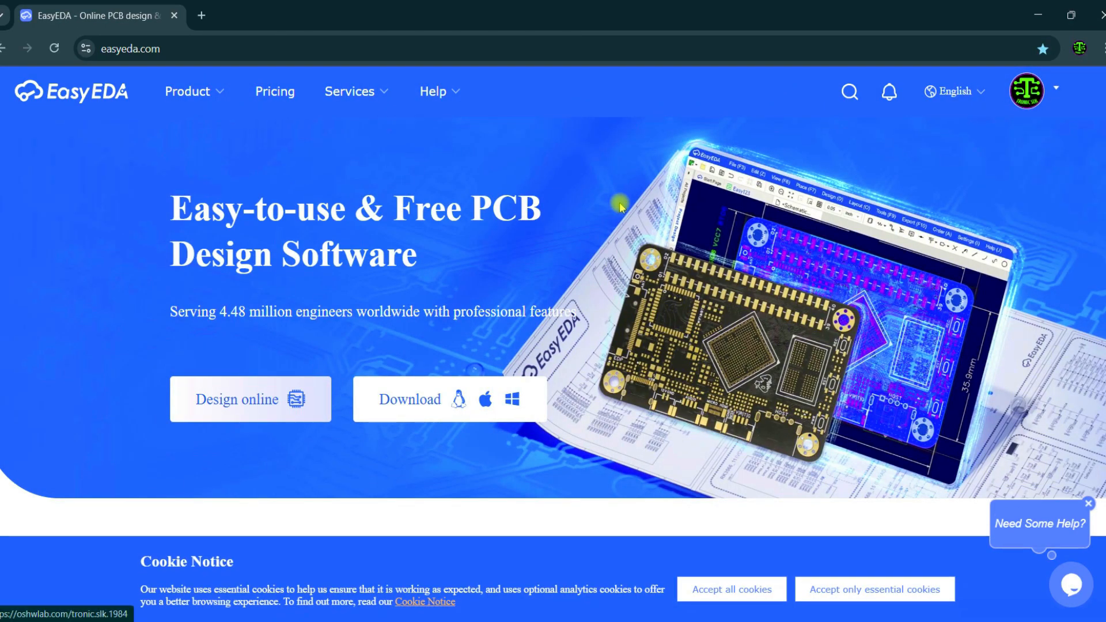
{"action": "mouse_move", "coordinate": [1025, 111]}
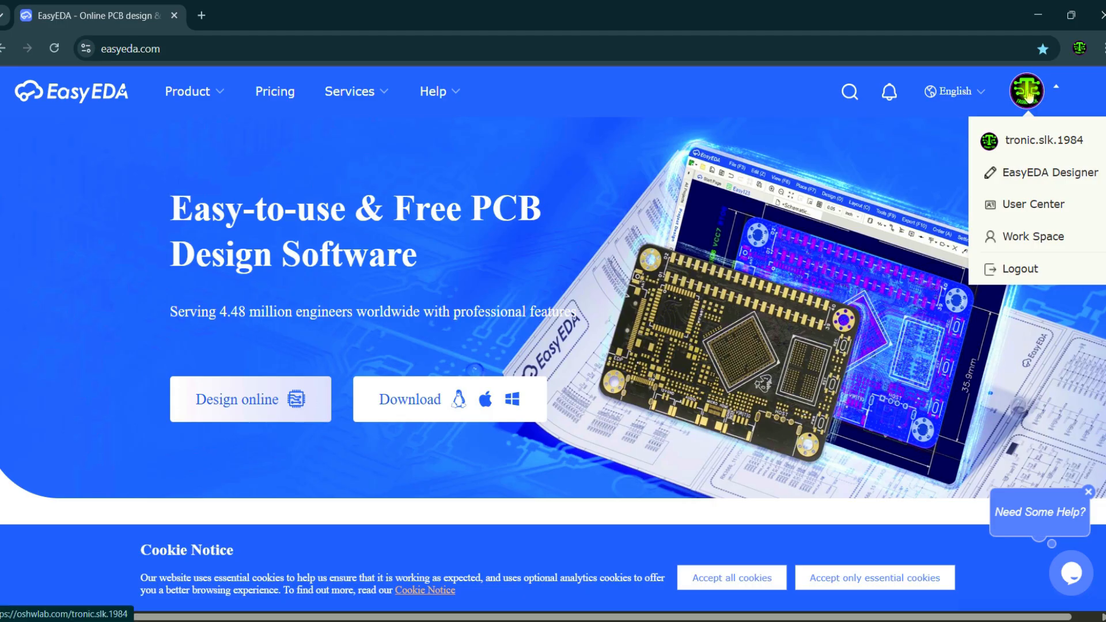
{"action": "left_click", "coordinate": [1035, 176]}
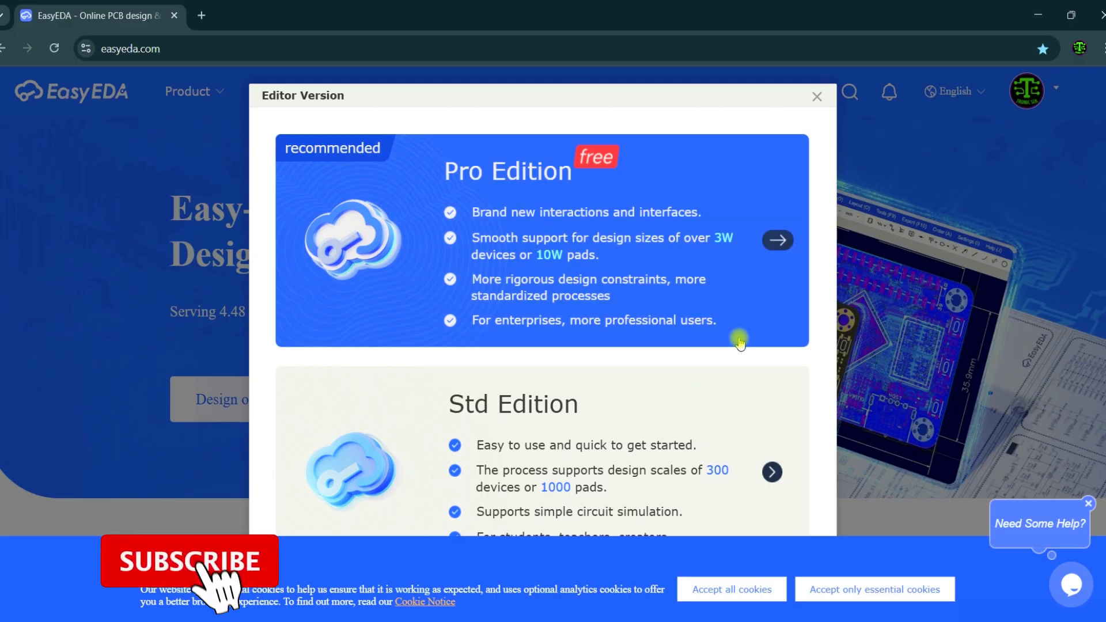
{"action": "left_click", "coordinate": [563, 239]}
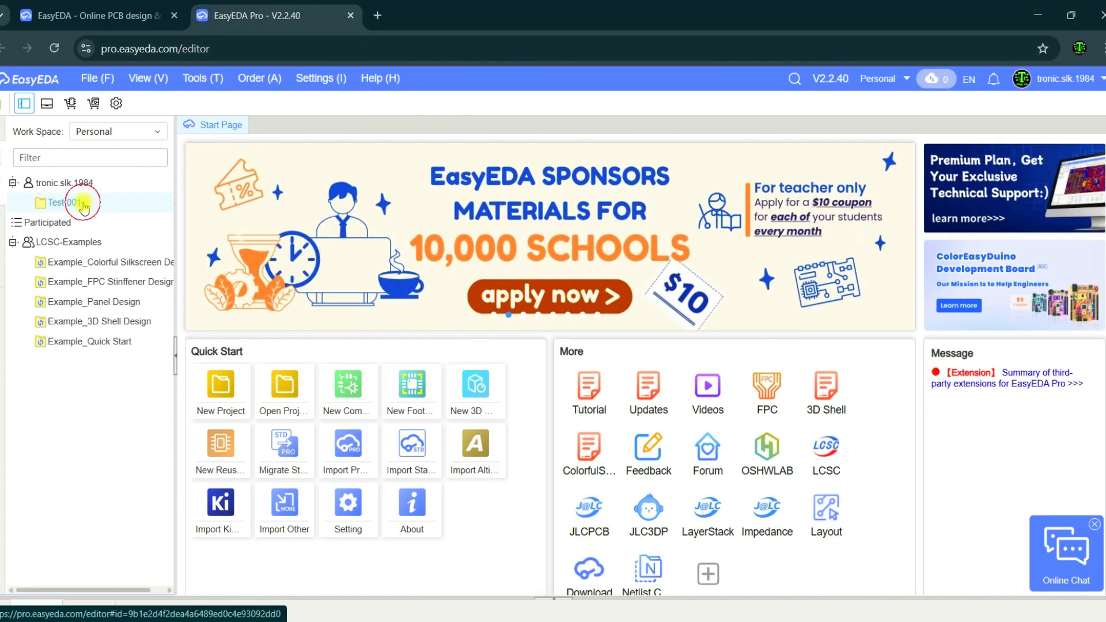
{"action": "left_click", "coordinate": [77, 205]}
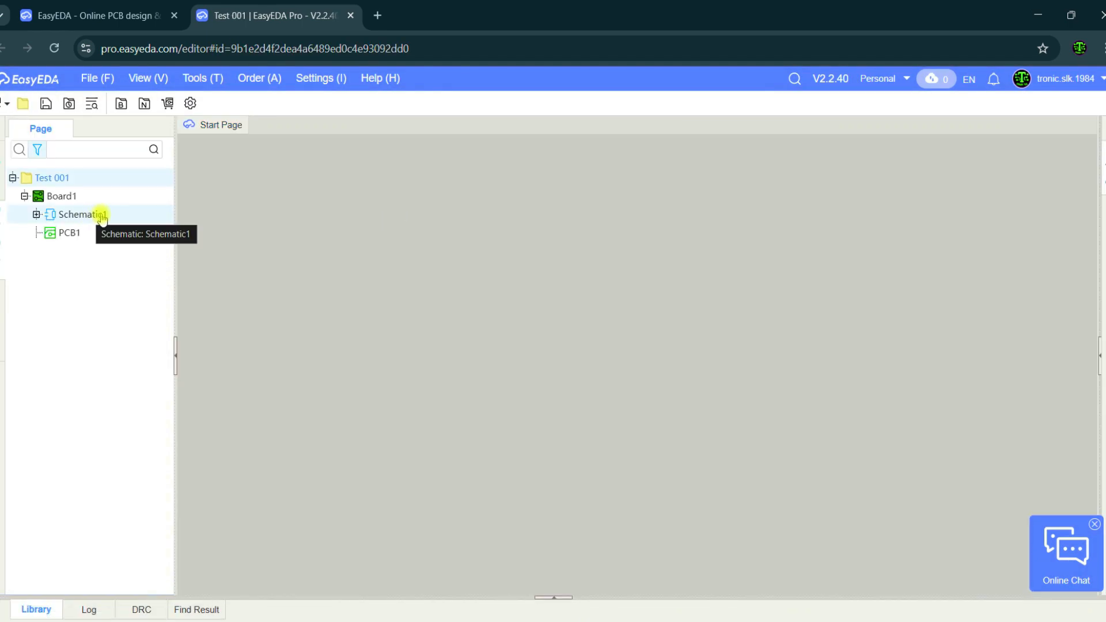
{"action": "double_click", "coordinate": [81, 214]}
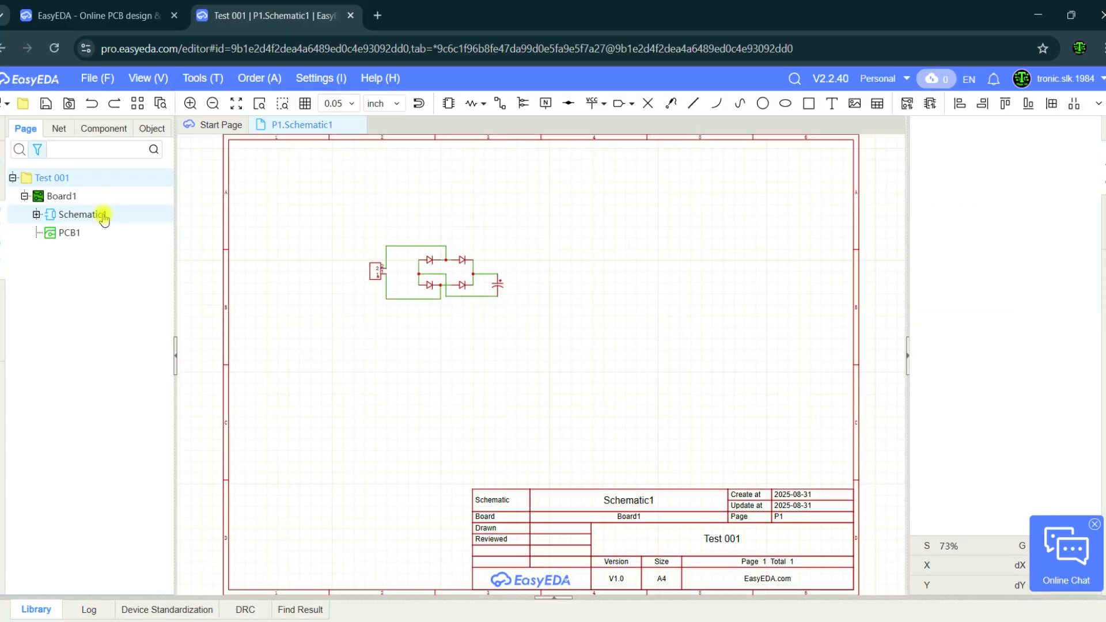
Copy the two-pin input connector P1 and paste the copy to the right of the capacitor.
{"action": "left_click", "coordinate": [375, 273]}
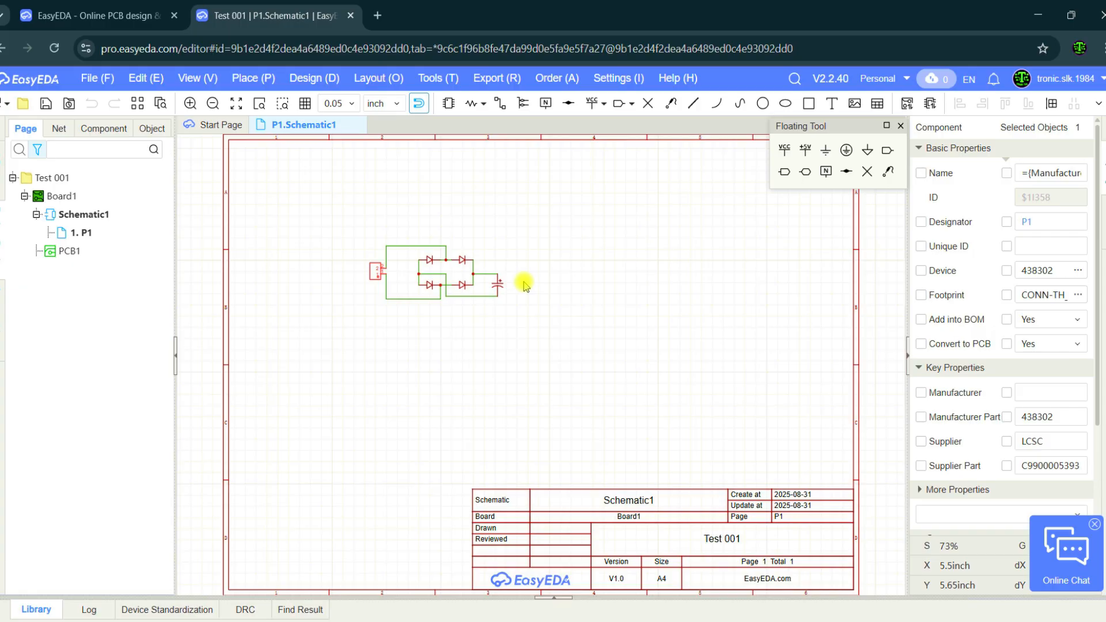
{"action": "left_click", "coordinate": [389, 288]}
{"action": "left_click", "coordinate": [373, 274]}
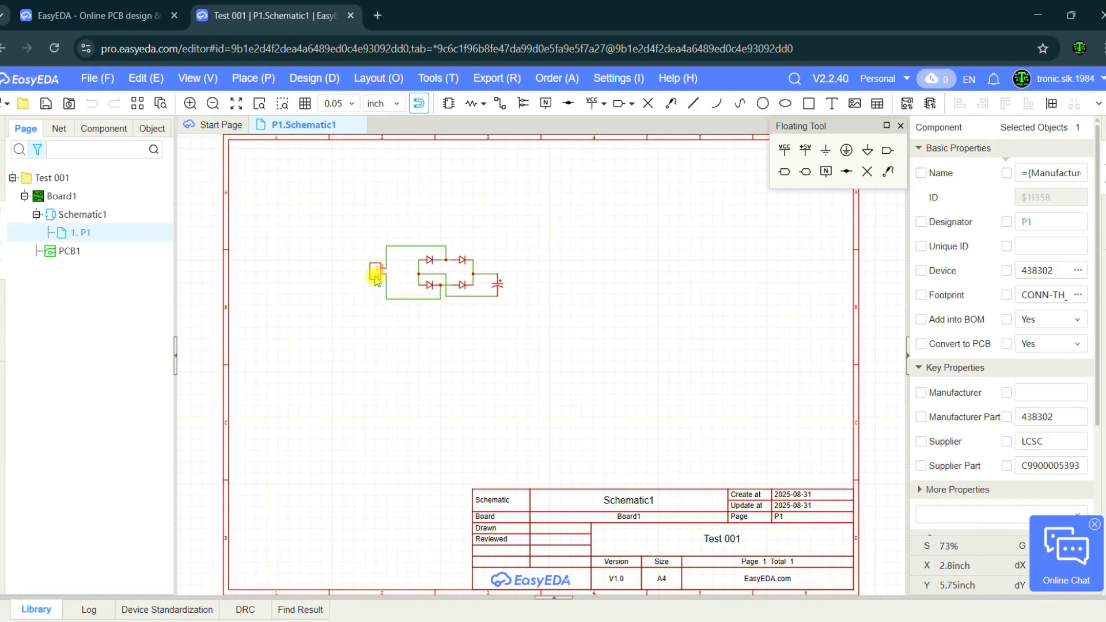
{"action": "key", "text": "ctrl+c"}
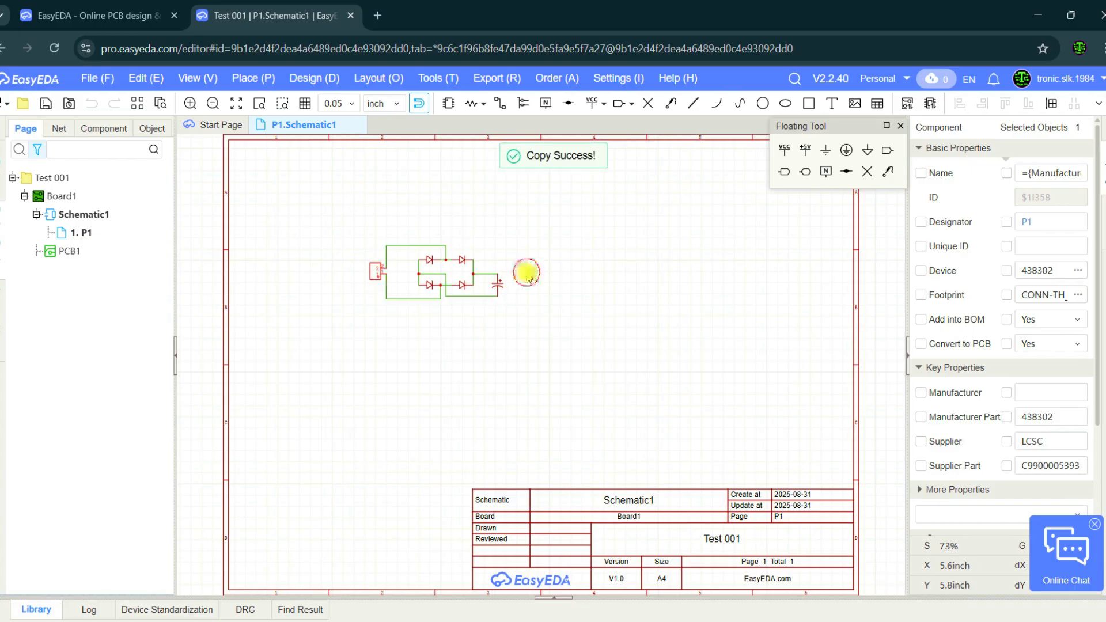
{"action": "left_click", "coordinate": [527, 276]}
{"action": "key", "text": "ctrl+v"}
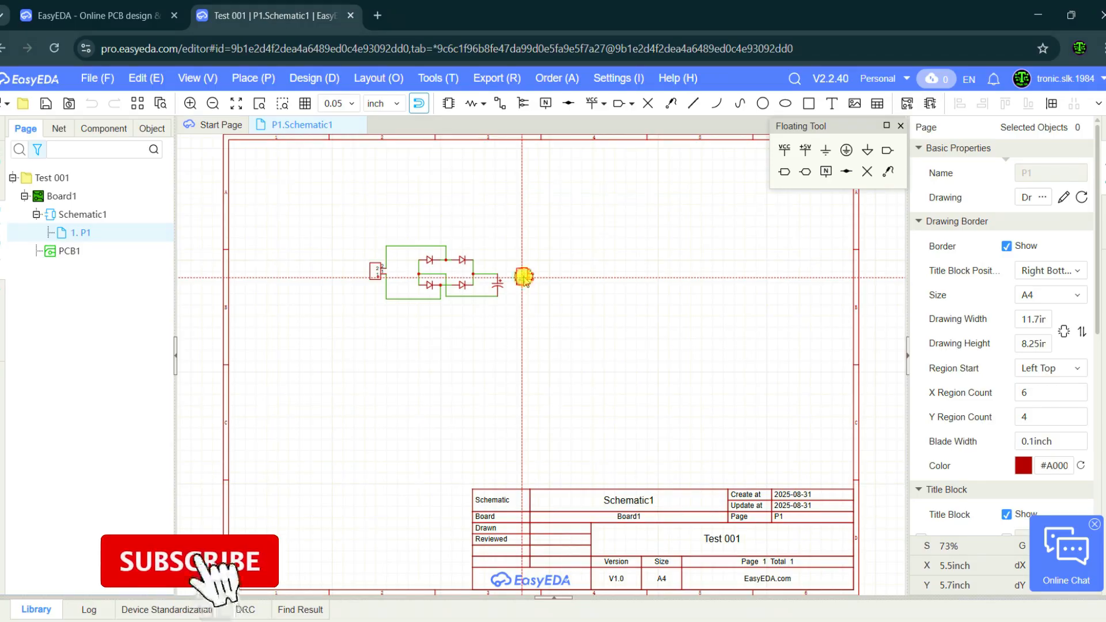
{"action": "left_click", "coordinate": [524, 278]}
{"action": "left_click", "coordinate": [525, 276]}
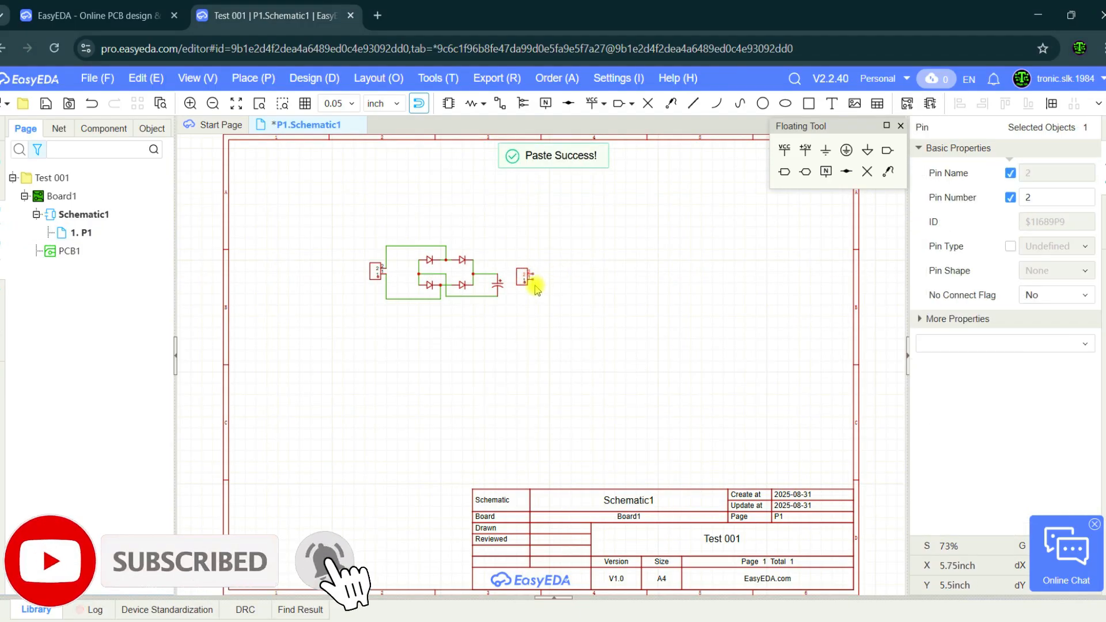
{"action": "left_click", "coordinate": [537, 310]}
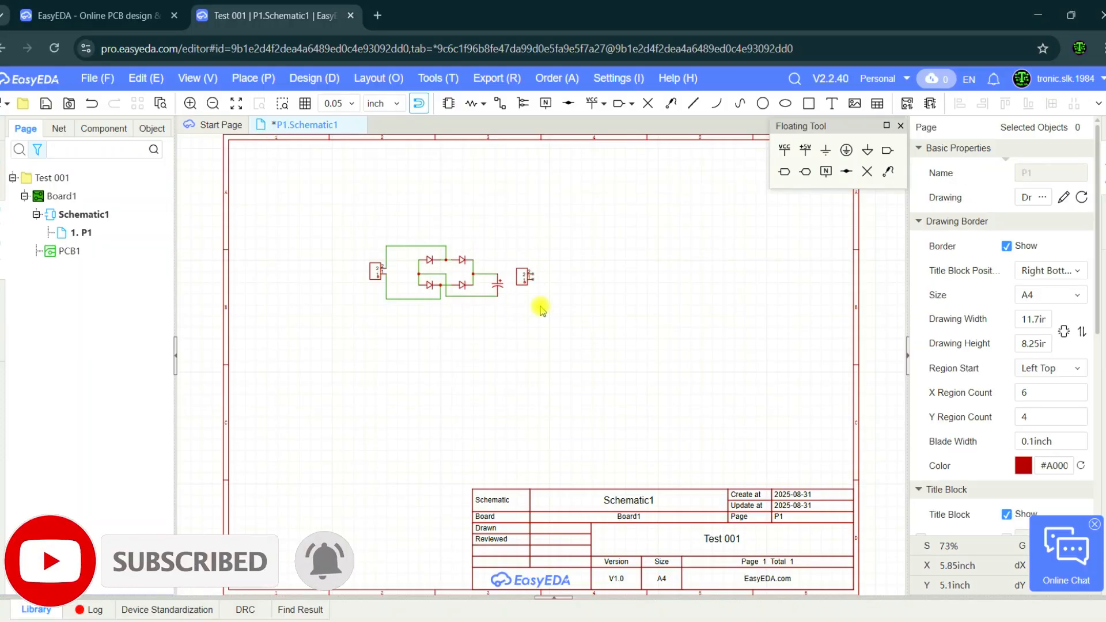
Rotate the pasted two-pin connector by 180 degrees so that its pins face the capacitor.
{"action": "scroll", "coordinate": [531, 322], "scroll_direction": "up", "scroll_amount": 5}
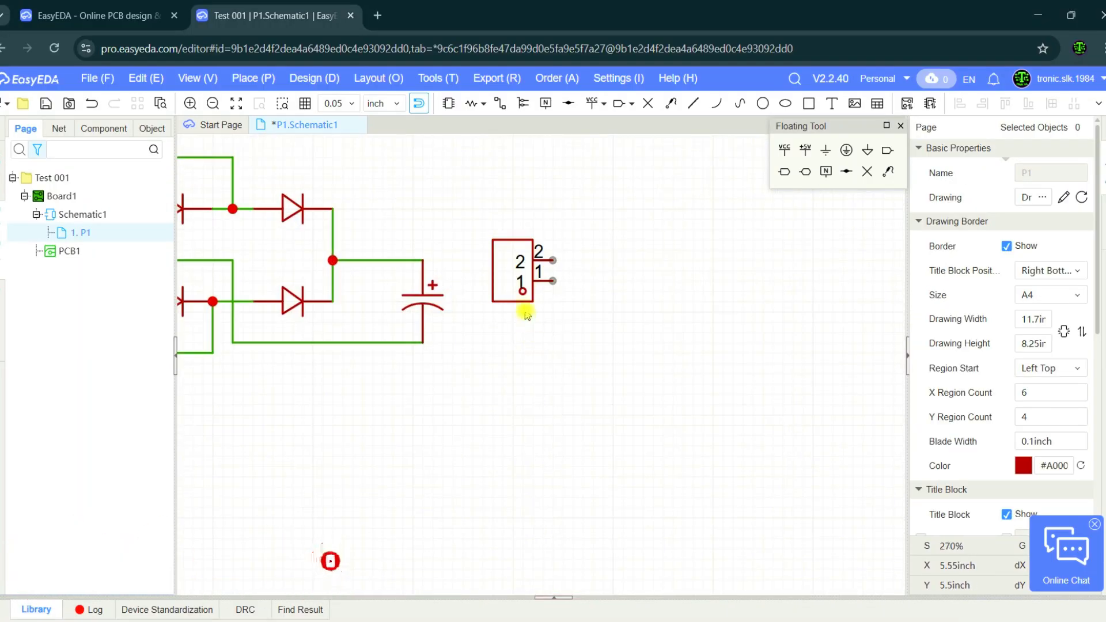
{"action": "scroll", "coordinate": [525, 310], "scroll_direction": "down", "scroll_amount": 3}
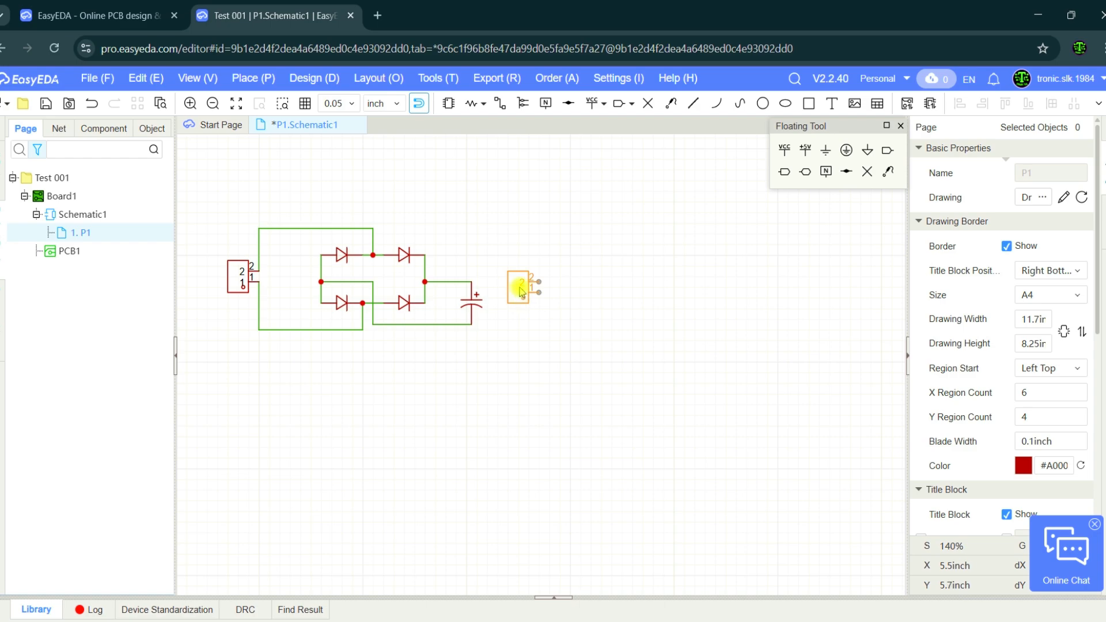
{"action": "scroll", "coordinate": [522, 293], "scroll_direction": "up", "scroll_amount": 3}
{"action": "left_click", "coordinate": [547, 302]}
{"action": "left_click", "coordinate": [541, 338]}
{"action": "left_click", "coordinate": [504, 303]}
{"action": "scroll", "coordinate": [504, 303], "scroll_direction": "down", "scroll_amount": 3}
{"action": "scroll", "coordinate": [503, 304], "scroll_direction": "up", "scroll_amount": 3}
{"action": "key", "text": "space"}
{"action": "key", "text": "space"}
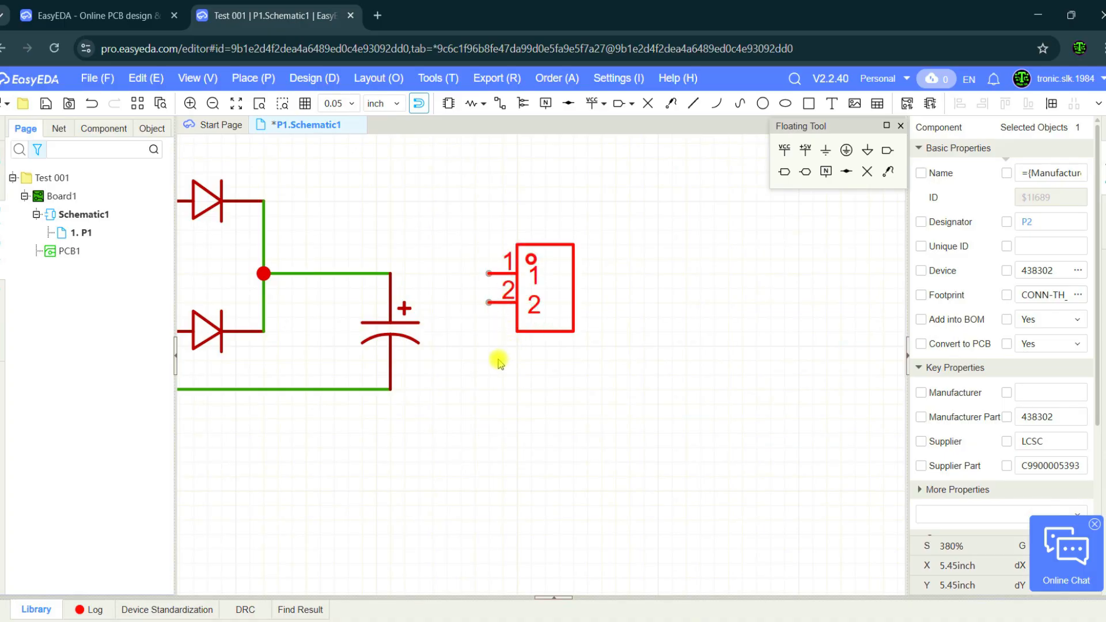
{"action": "left_click", "coordinate": [499, 360]}
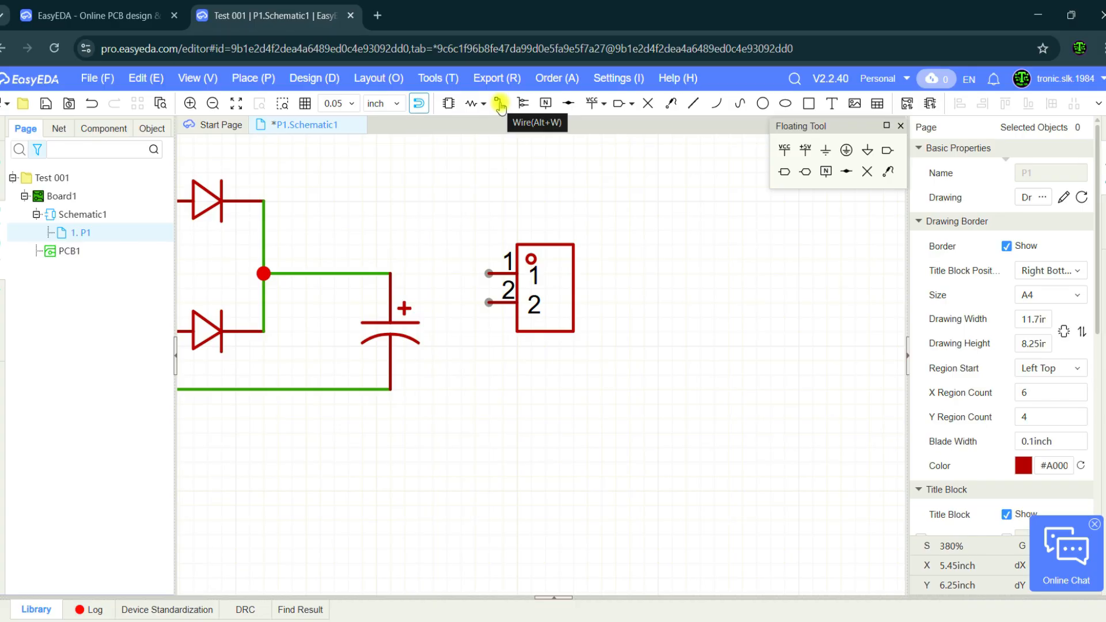
Wire pin 1 of the new connector to the capacitor's positive terminal and pin 2 to its negative terminal.
{"action": "left_click", "coordinate": [499, 104]}
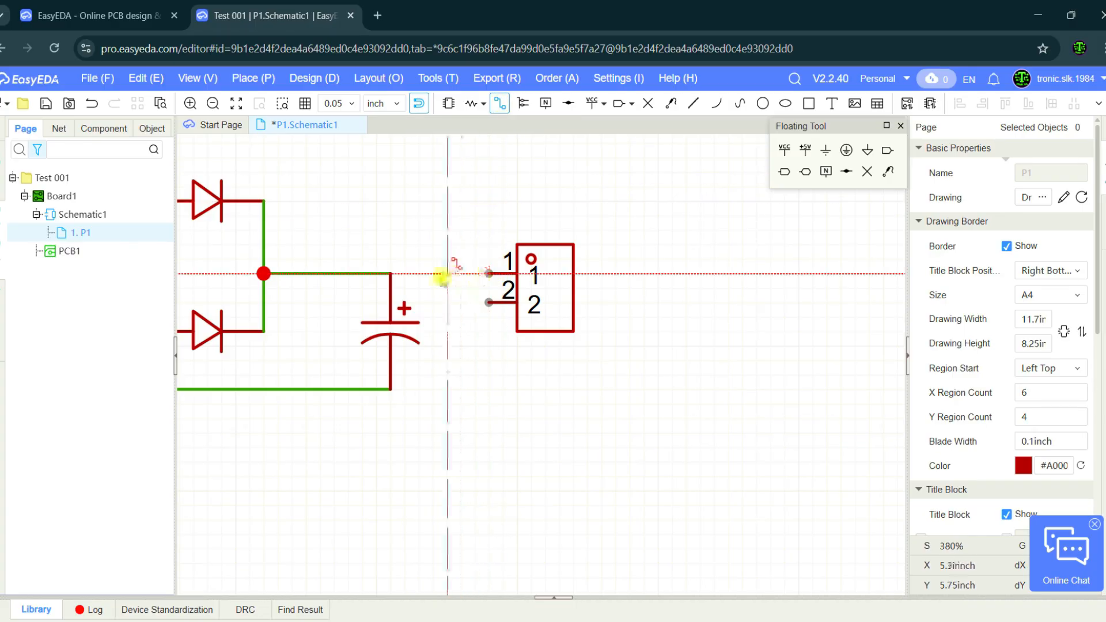
{"action": "left_click", "coordinate": [490, 273]}
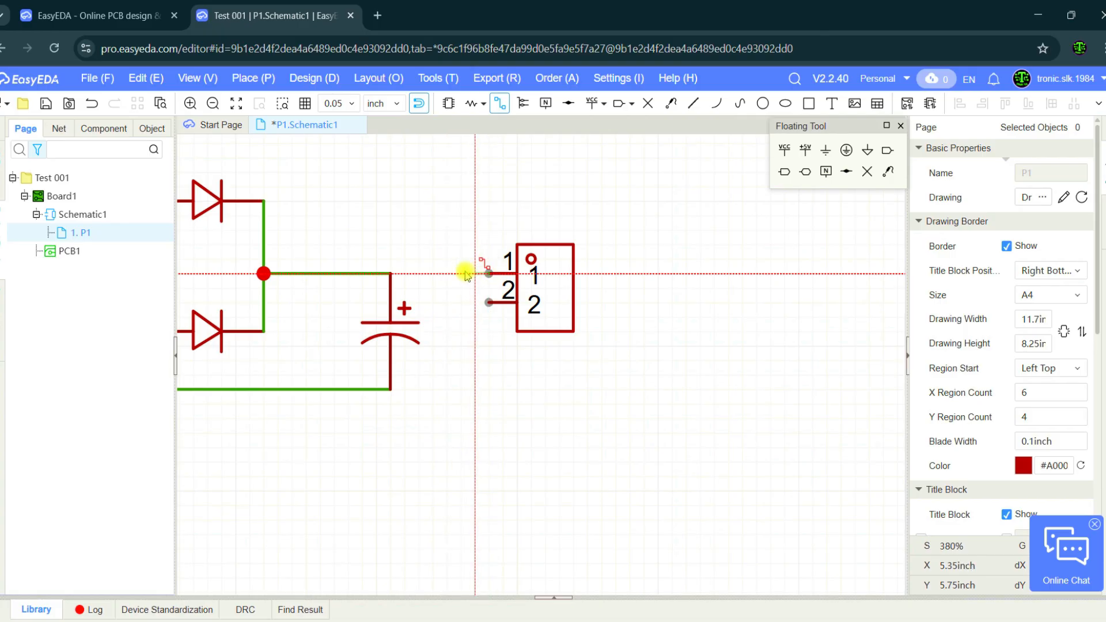
{"action": "left_click", "coordinate": [390, 273]}
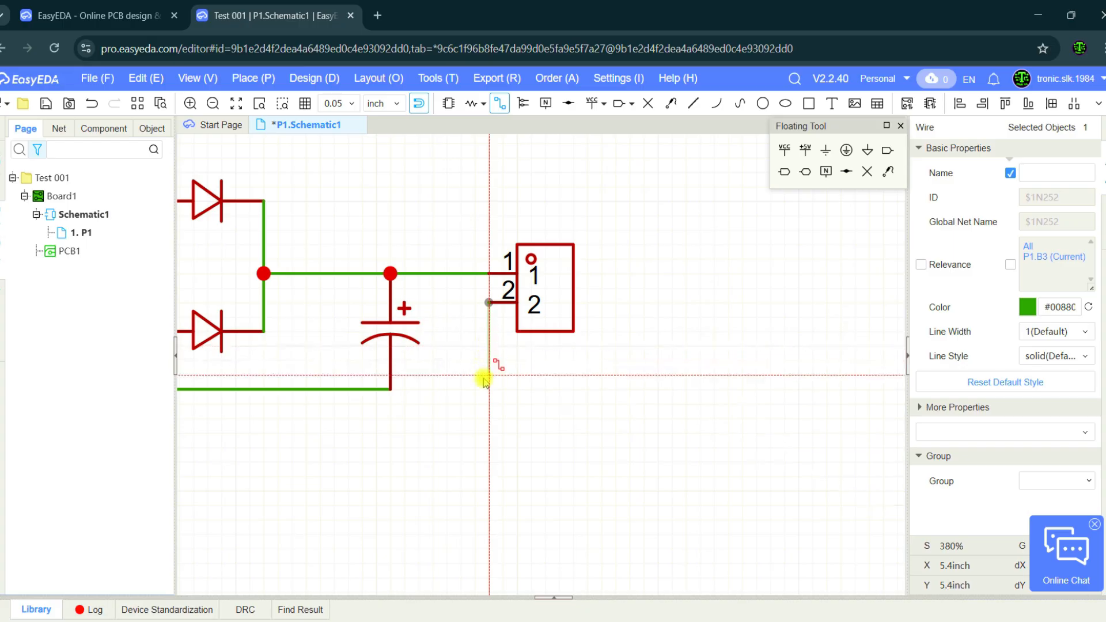
{"action": "left_click", "coordinate": [390, 389]}
{"action": "key", "text": "Escape"}
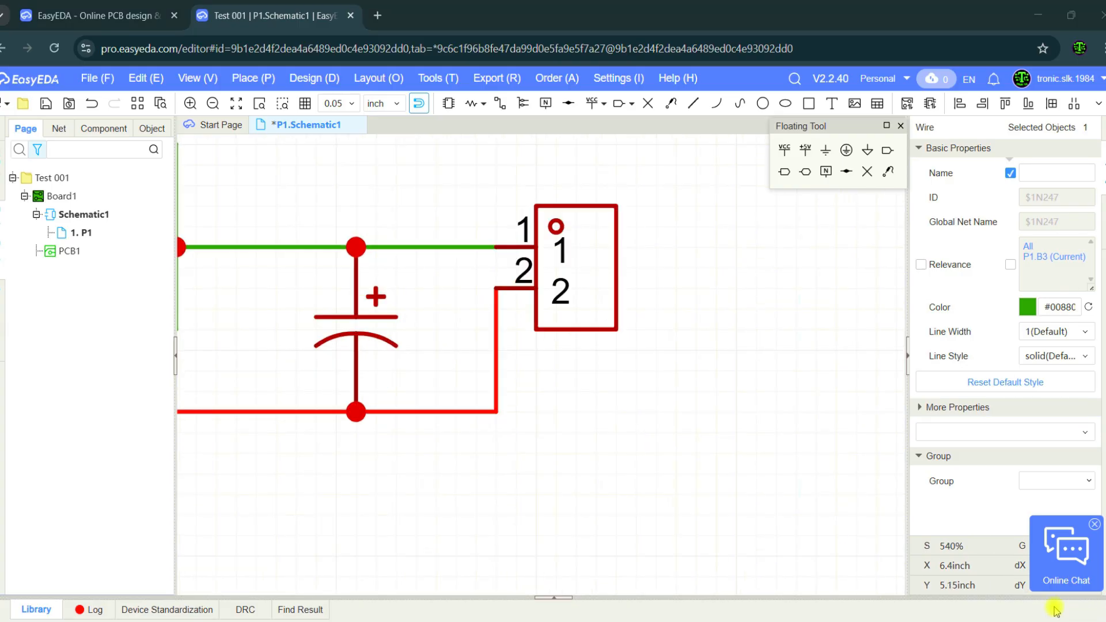
{"action": "right_click", "coordinate": [618, 427]}
{"action": "left_click", "coordinate": [573, 395]}
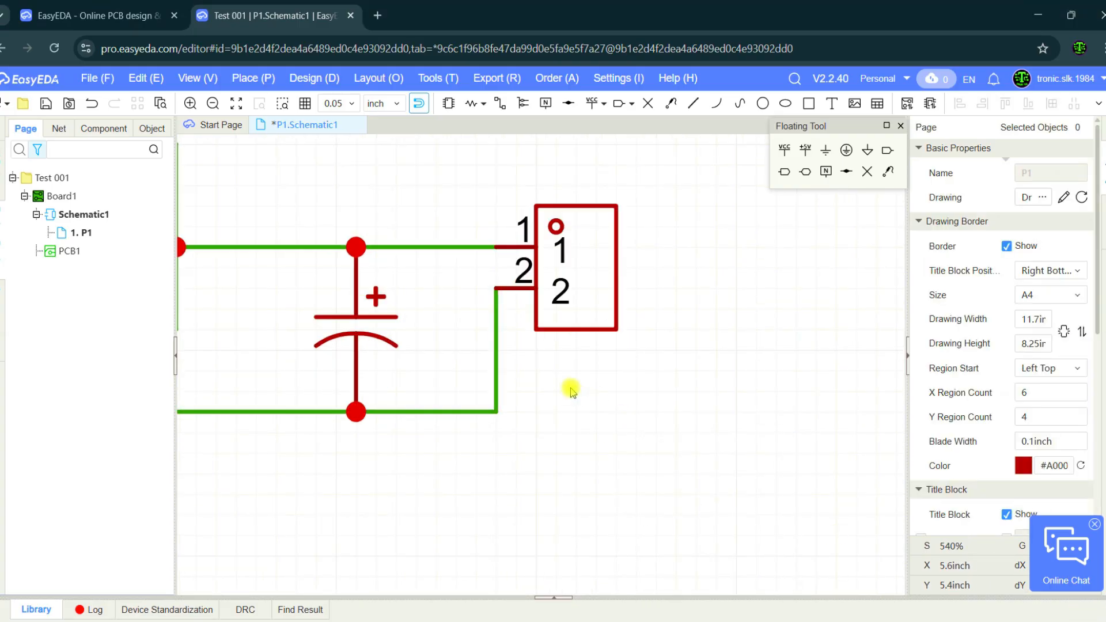
Save the schematic and convert it to PCB1, applying the import of all components.
{"action": "scroll", "coordinate": [561, 403], "scroll_direction": "down", "scroll_amount": 6}
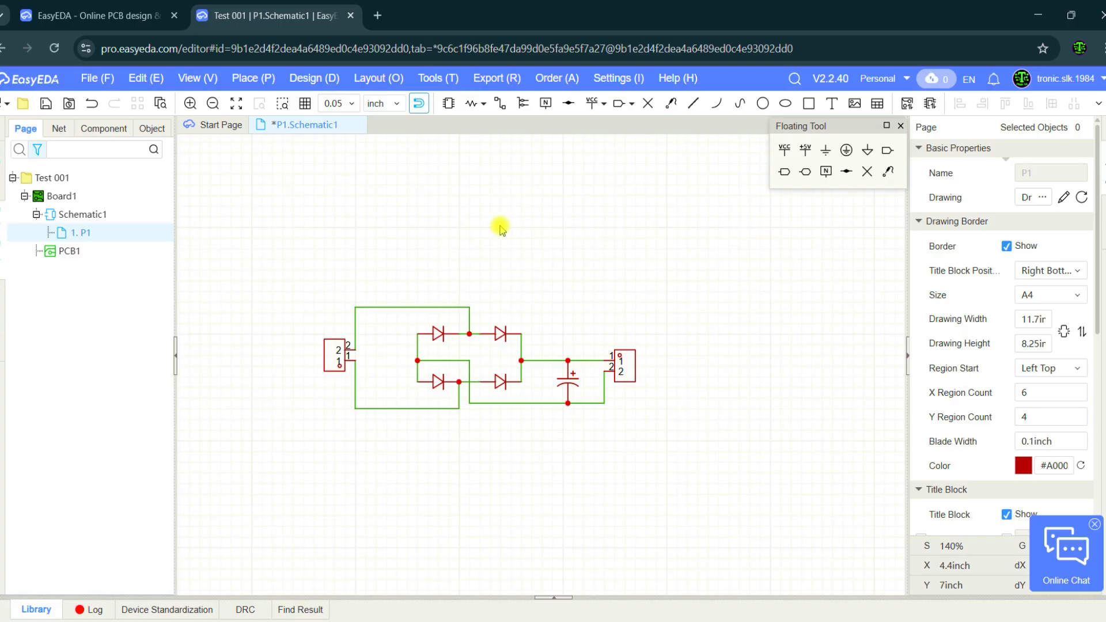
{"action": "left_click", "coordinate": [46, 104]}
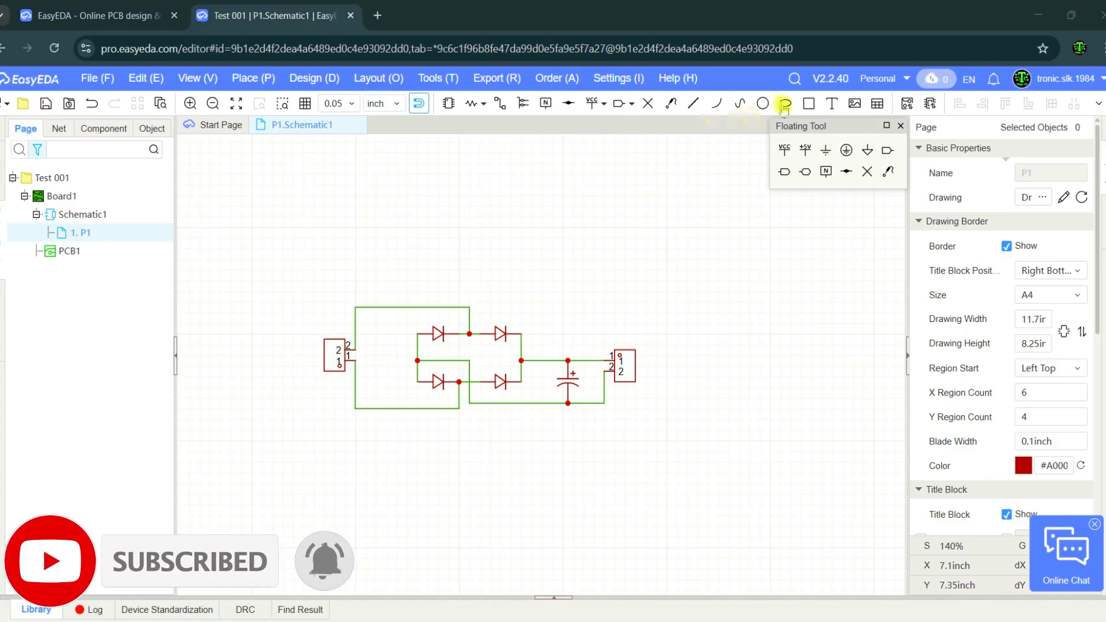
{"action": "left_click", "coordinate": [908, 109]}
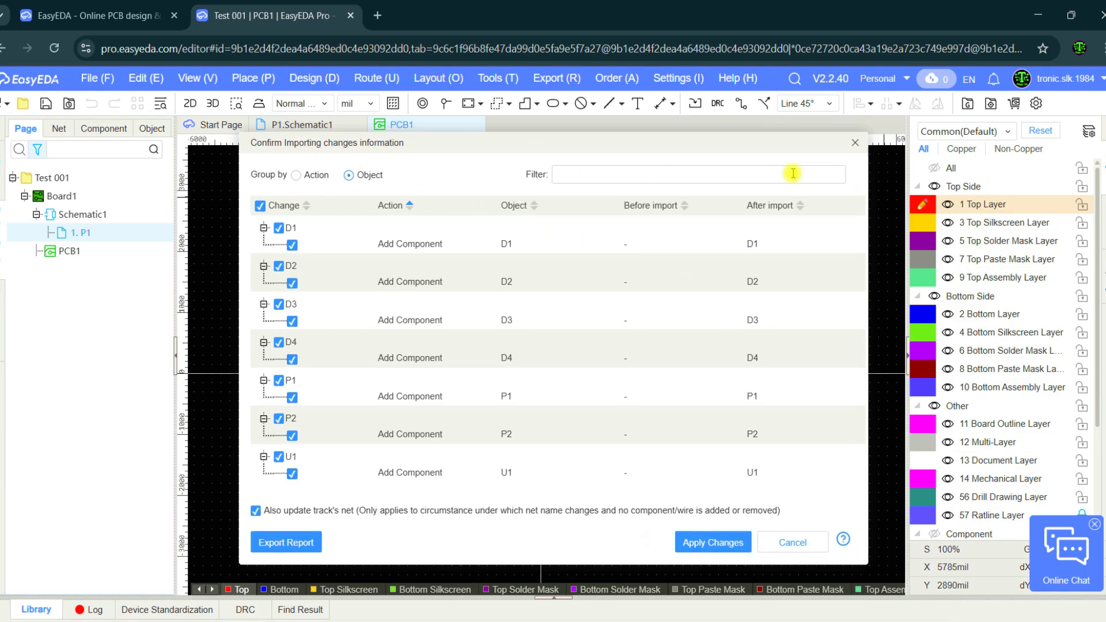
{"action": "left_click", "coordinate": [724, 543]}
{"action": "left_click", "coordinate": [462, 345]}
{"action": "scroll", "coordinate": [464, 346], "scroll_direction": "up", "scroll_amount": 4}
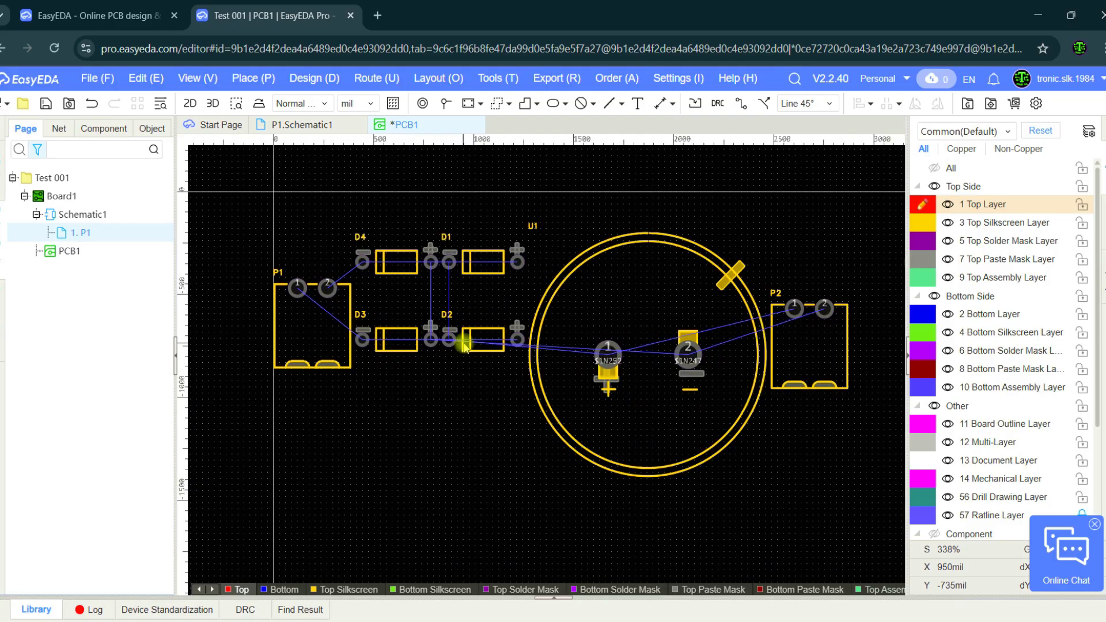
{"action": "scroll", "coordinate": [463, 345], "scroll_direction": "down", "scroll_amount": 2}
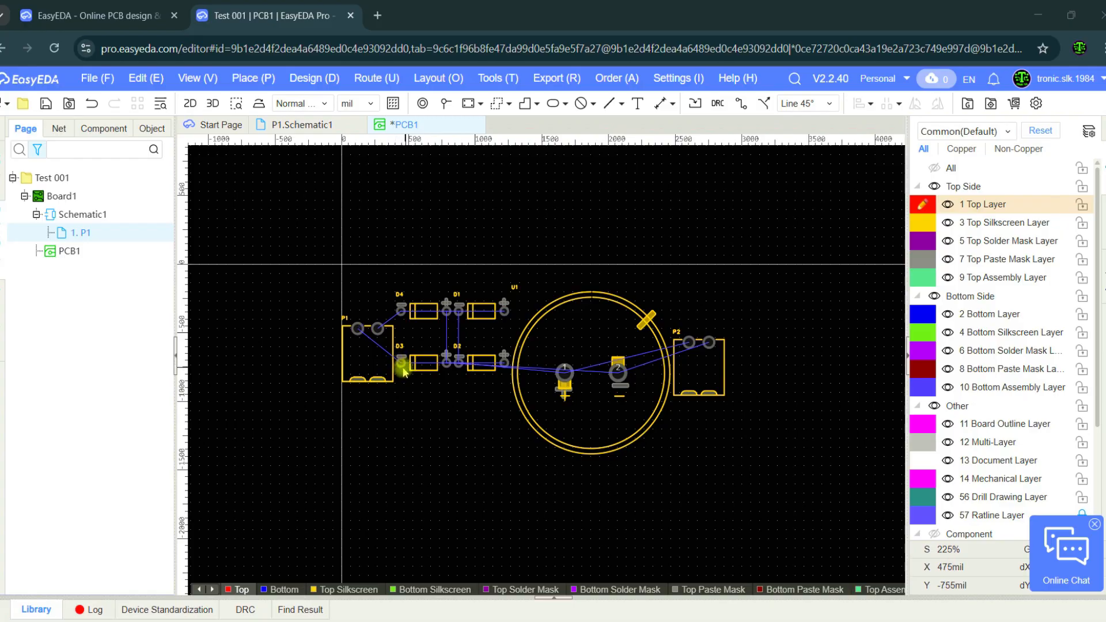
Move the four diodes, capacitor U1 and connector P2 together to the right, away from connector P1.
{"action": "left_click_drag", "start_coordinate": [424, 277], "coordinate": [770, 481]}
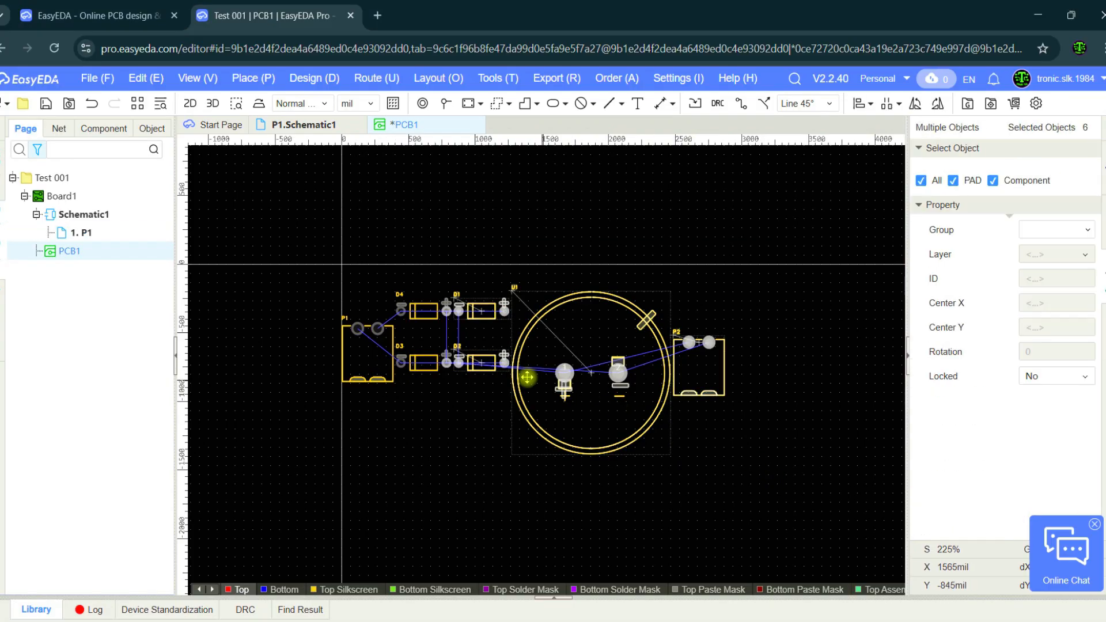
{"action": "left_click_drag", "start_coordinate": [517, 377], "coordinate": [643, 378]}
{"action": "left_click", "coordinate": [541, 435]}
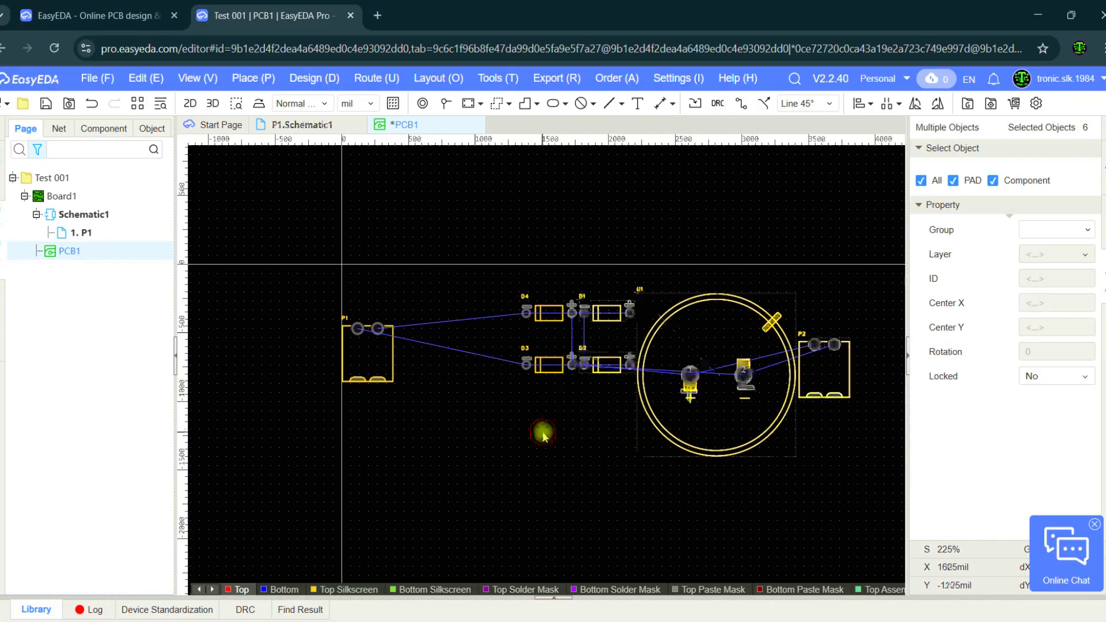
Rotate connector P1 left by 90 degrees on the PCB.
{"action": "left_click", "coordinate": [387, 369]}
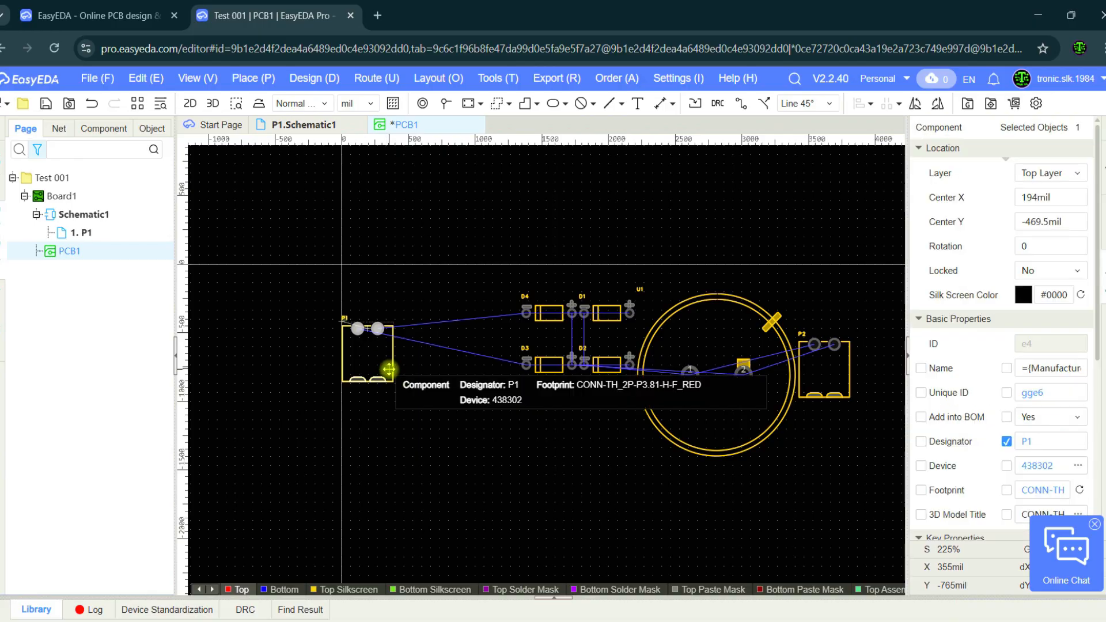
{"action": "right_click", "coordinate": [390, 373]}
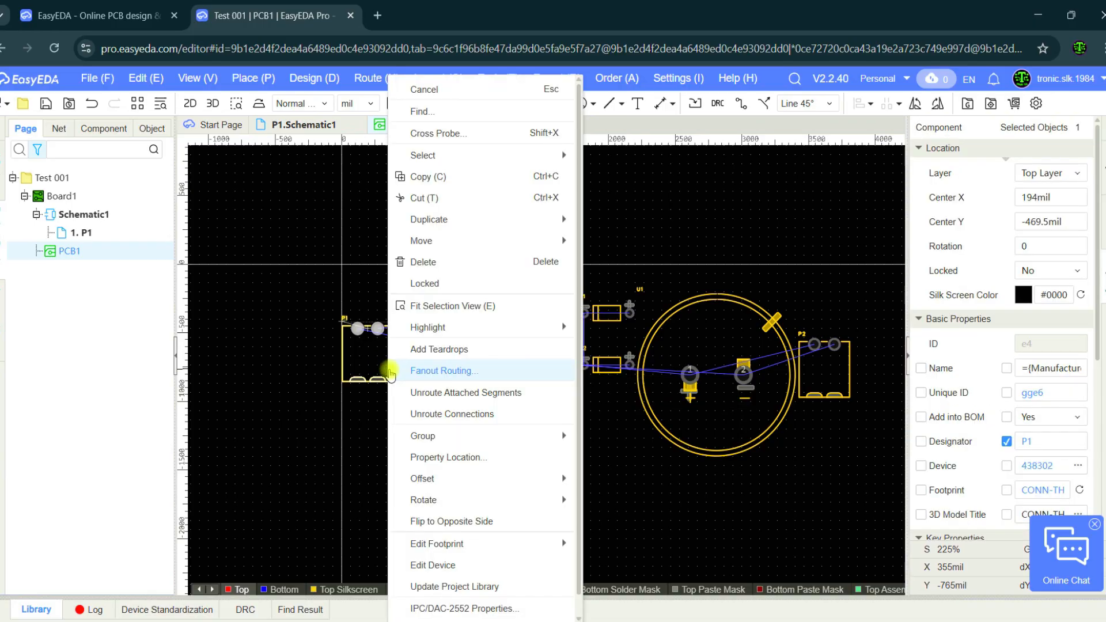
{"action": "mouse_move", "coordinate": [499, 500]}
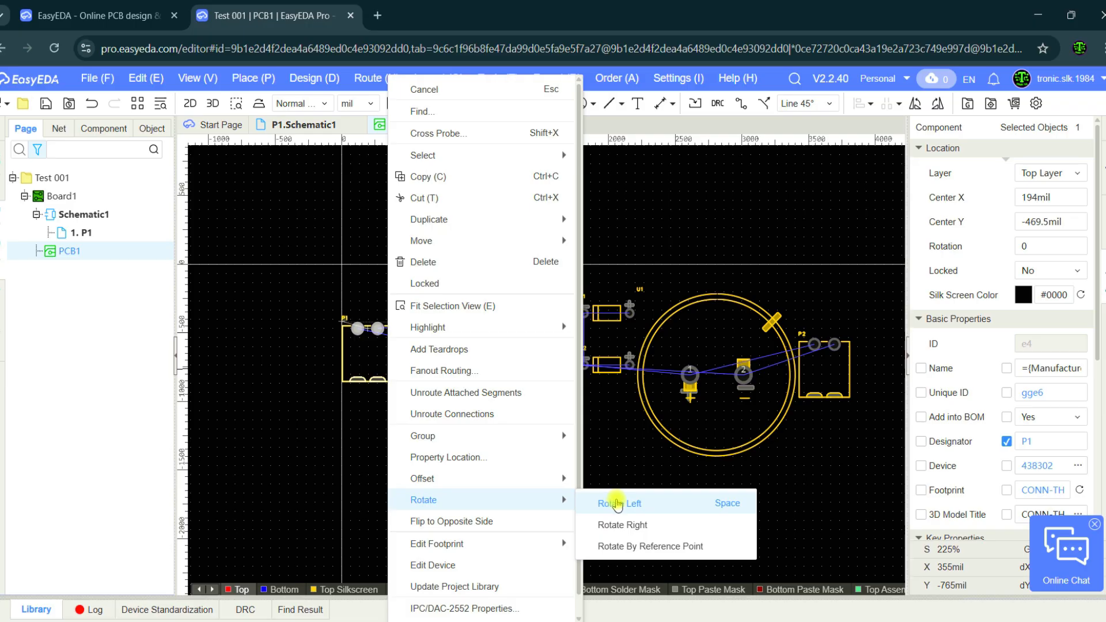
{"action": "left_click", "coordinate": [617, 503]}
{"action": "left_click", "coordinate": [410, 361]}
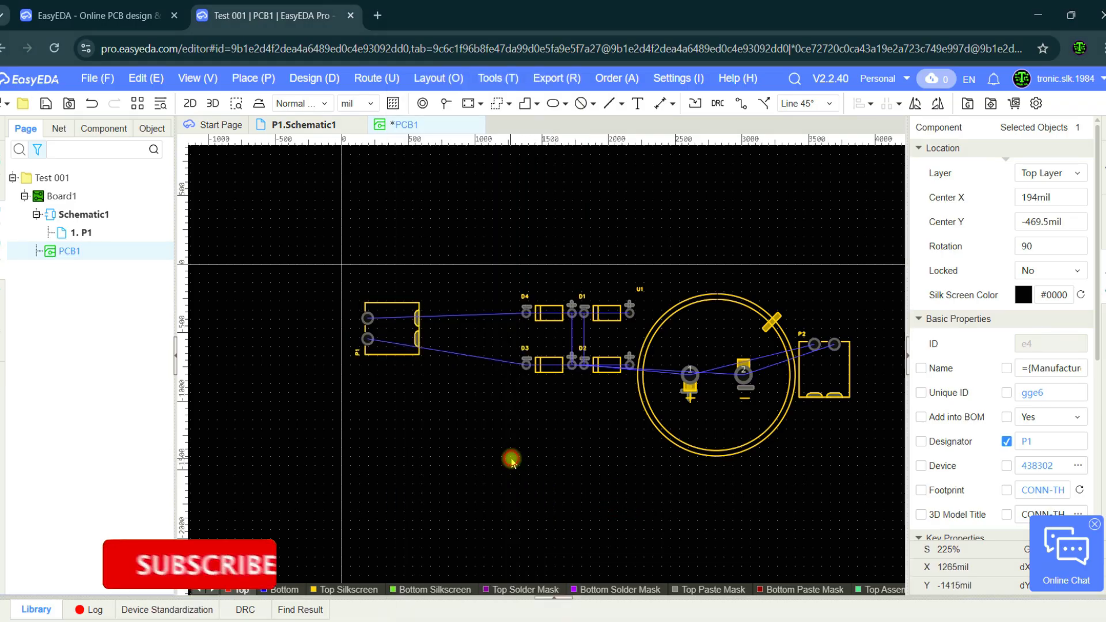
Rotate connector P1 further to 270 degrees and move it to about X 525 mil, Y -350 mil.
{"action": "left_click", "coordinate": [411, 361]}
{"action": "right_click", "coordinate": [403, 360]}
{"action": "left_click", "coordinate": [401, 361]}
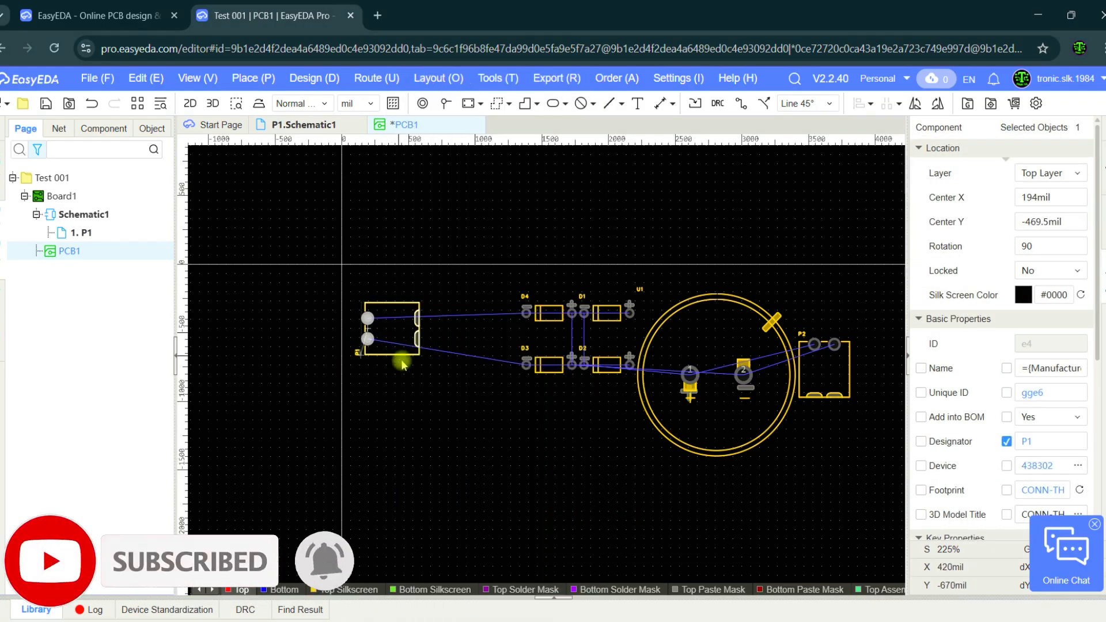
{"action": "key", "text": "space"}
{"action": "key", "text": "space"}
{"action": "left_click_drag", "start_coordinate": [368, 366], "coordinate": [404, 339]}
Flip connector P1 to the opposite side of the board.
{"action": "right_click", "coordinate": [397, 336]}
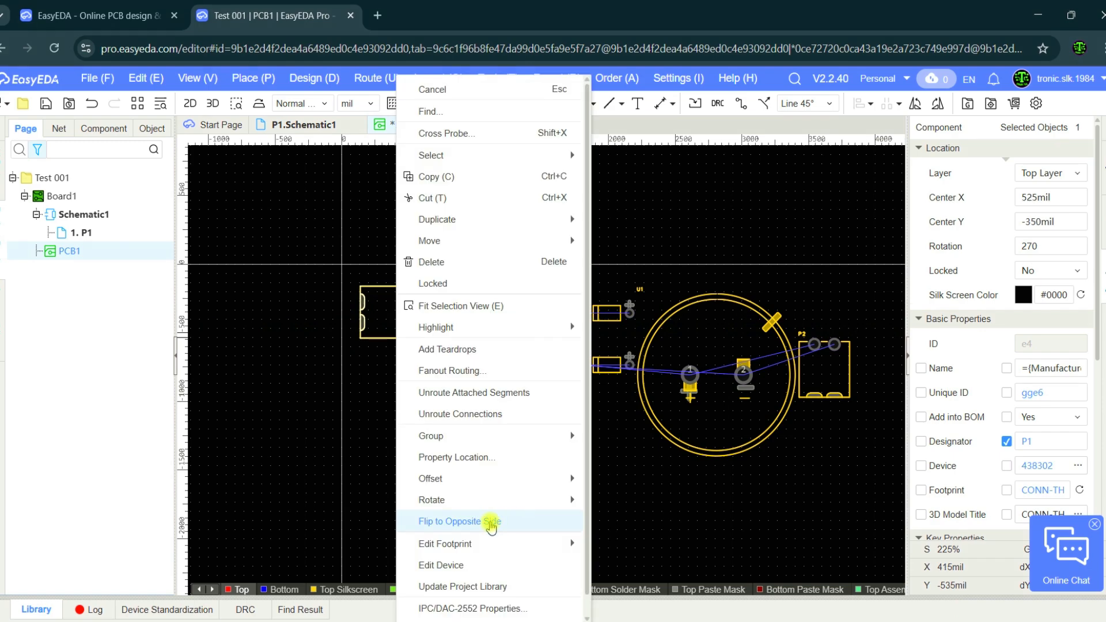
{"action": "left_click", "coordinate": [490, 522]}
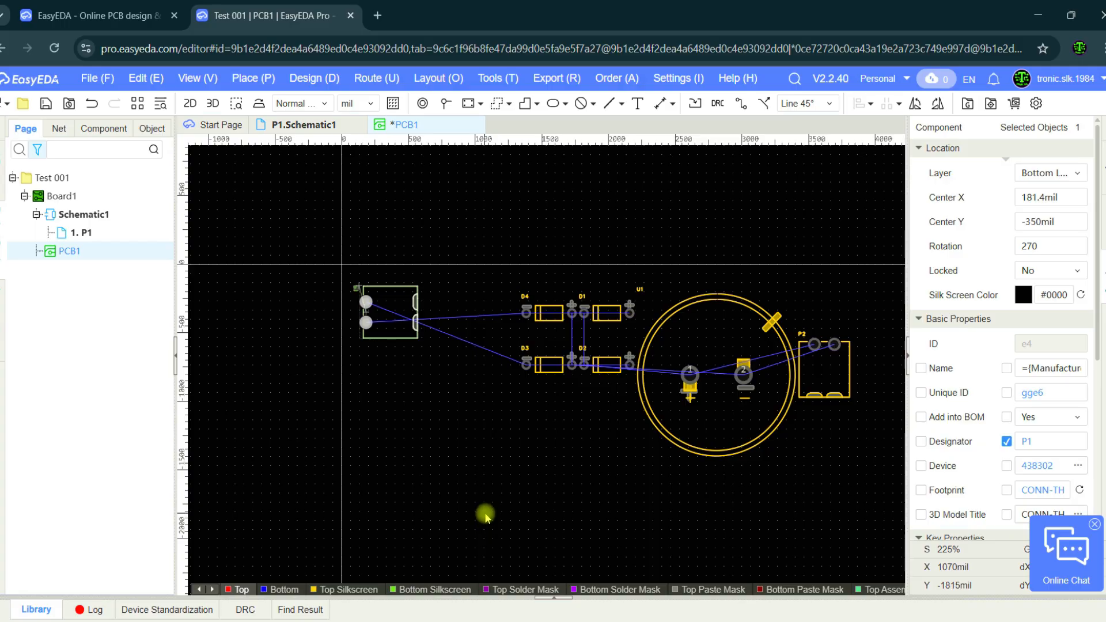
Undo the flip of connector P1 to the opposite side of the board.
{"action": "key", "text": "ctrl+z"}
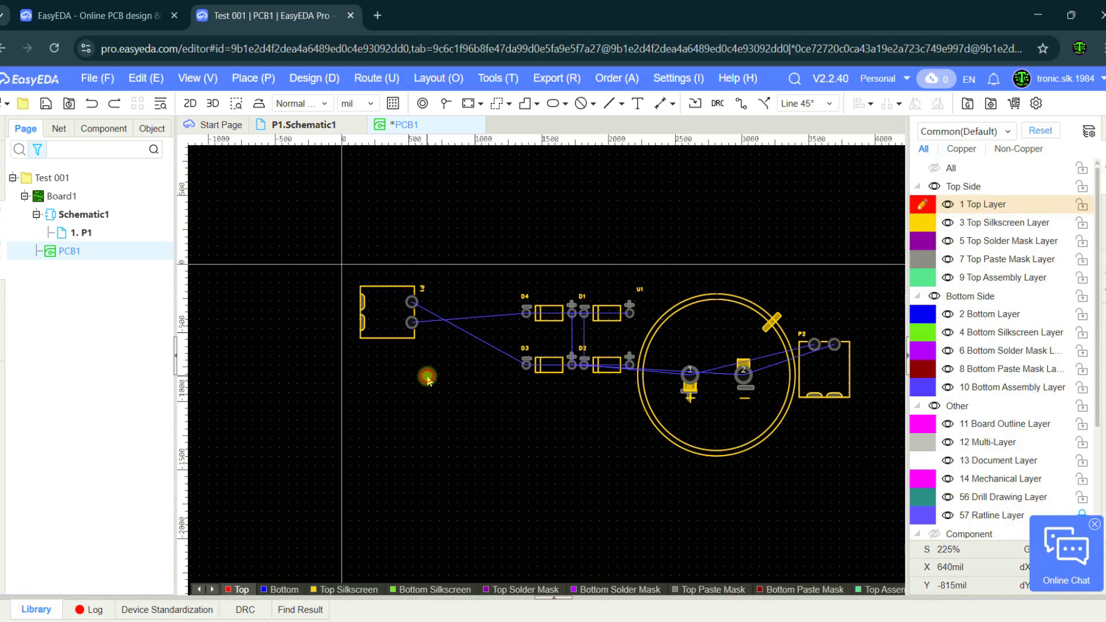
{"action": "left_click", "coordinate": [395, 341]}
{"action": "right_click", "coordinate": [395, 341]}
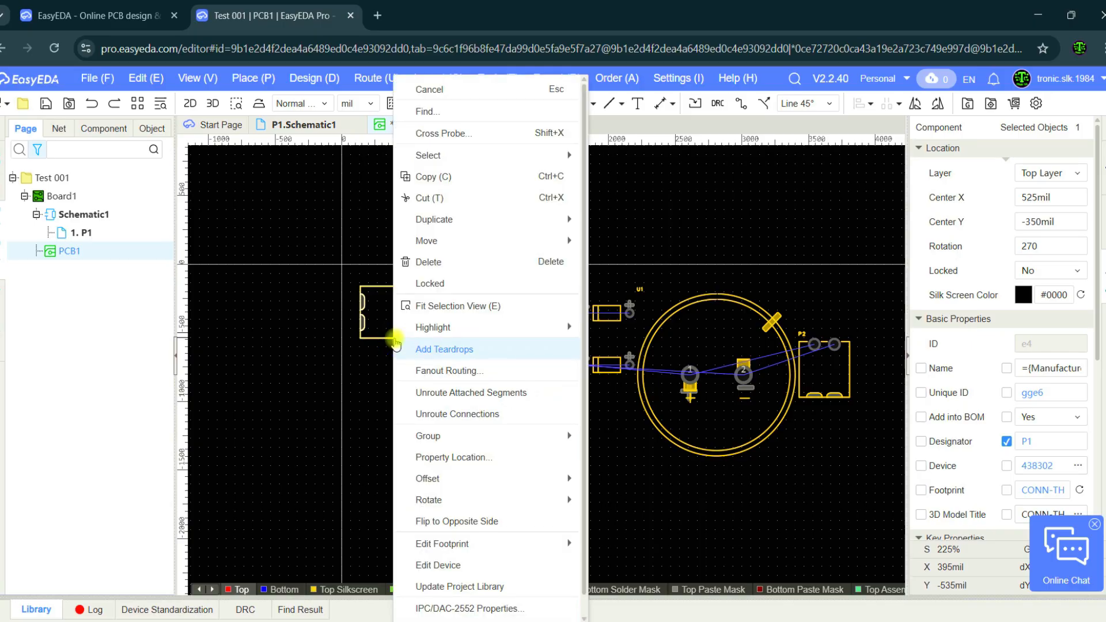
{"action": "left_click", "coordinate": [400, 359]}
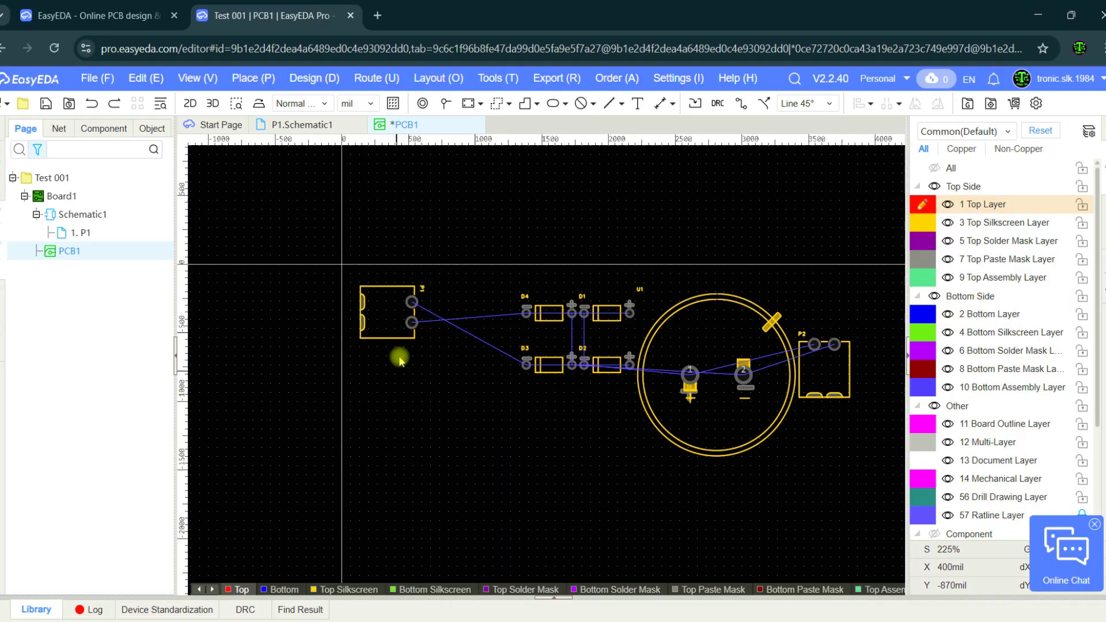
{"action": "left_click", "coordinate": [403, 344]}
{"action": "right_click", "coordinate": [404, 344]}
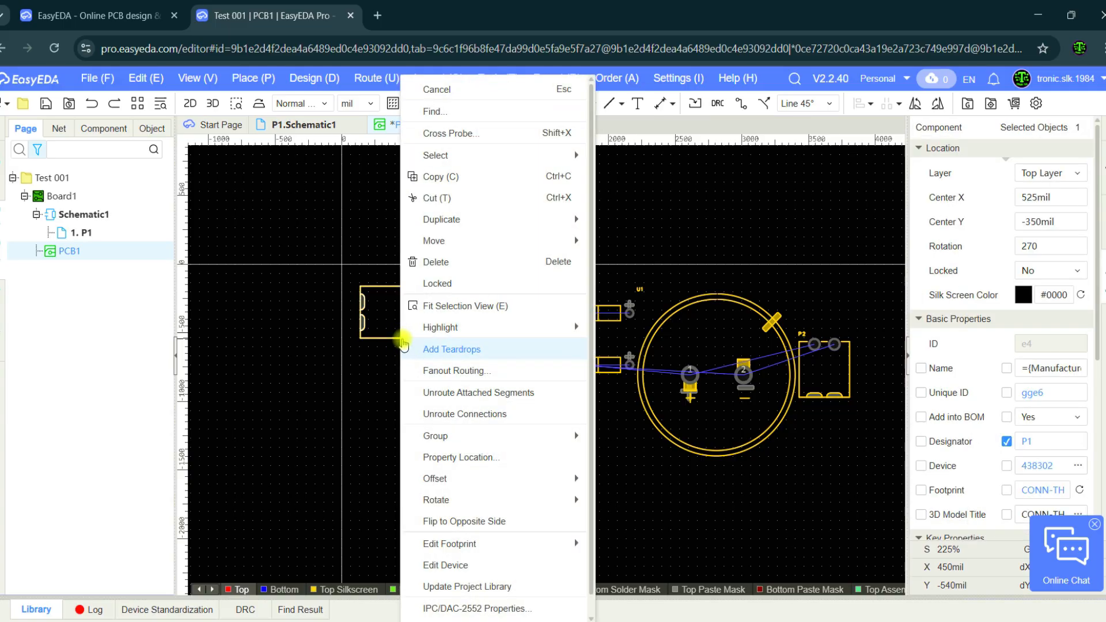
{"action": "key", "text": "Escape"}
Move the four diodes D1 to D4 together up and to the left, closer to connector P1.
{"action": "left_click_drag", "start_coordinate": [503, 283], "coordinate": [627, 418]}
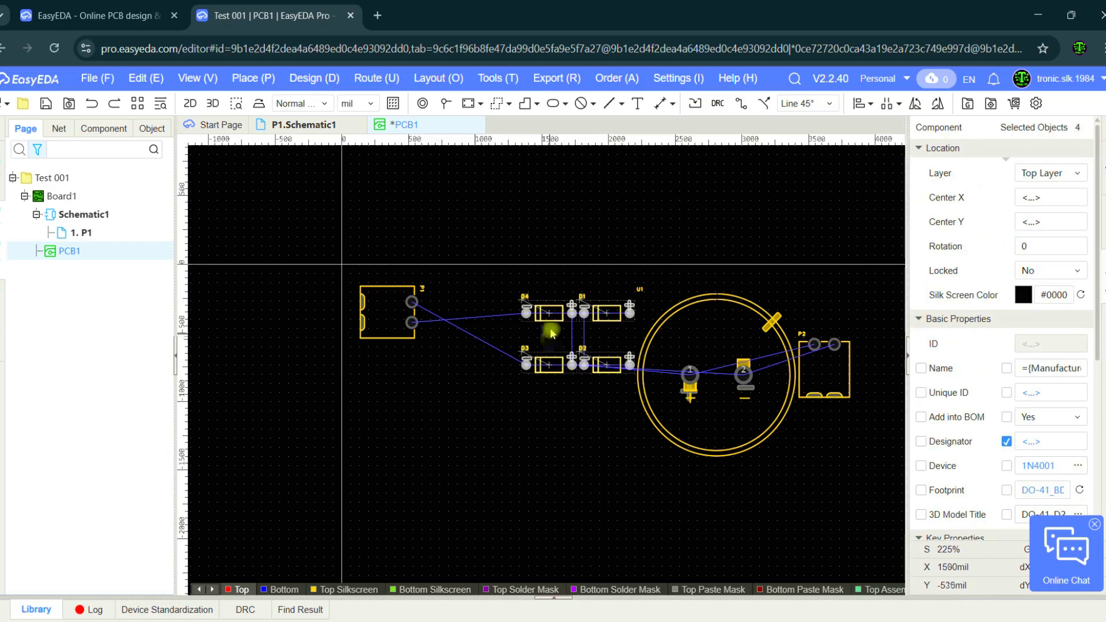
{"action": "left_click_drag", "start_coordinate": [550, 317], "coordinate": [481, 298]}
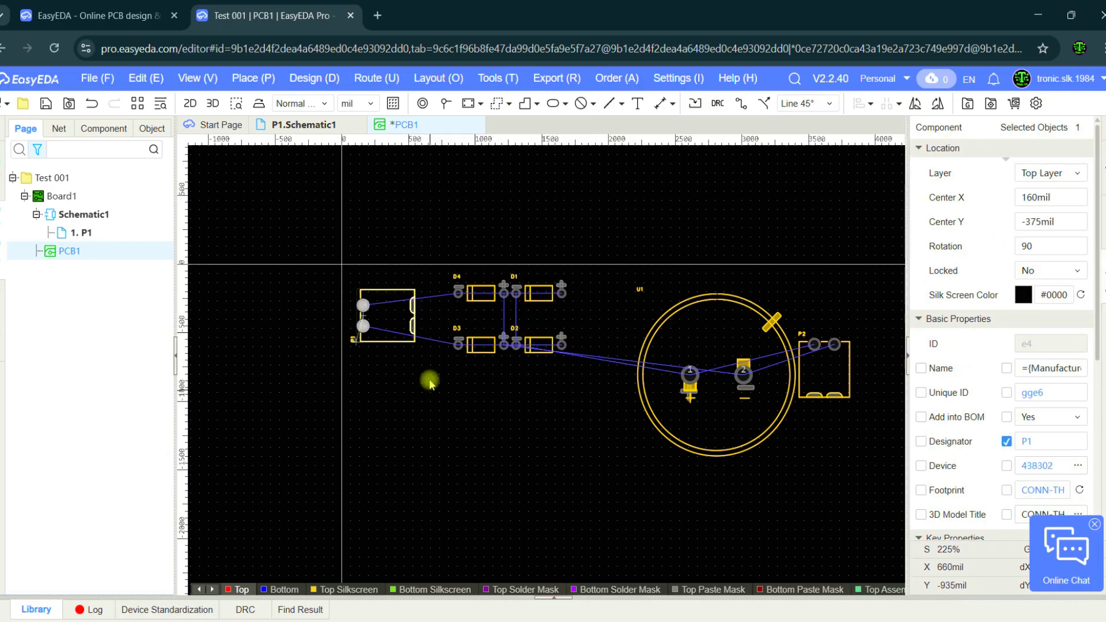
Rotate connector P1 to 270 degrees and place it directly beside diodes D4 and D3, with its pads facing them.
{"action": "key", "text": "space"}
{"action": "key", "text": "space"}
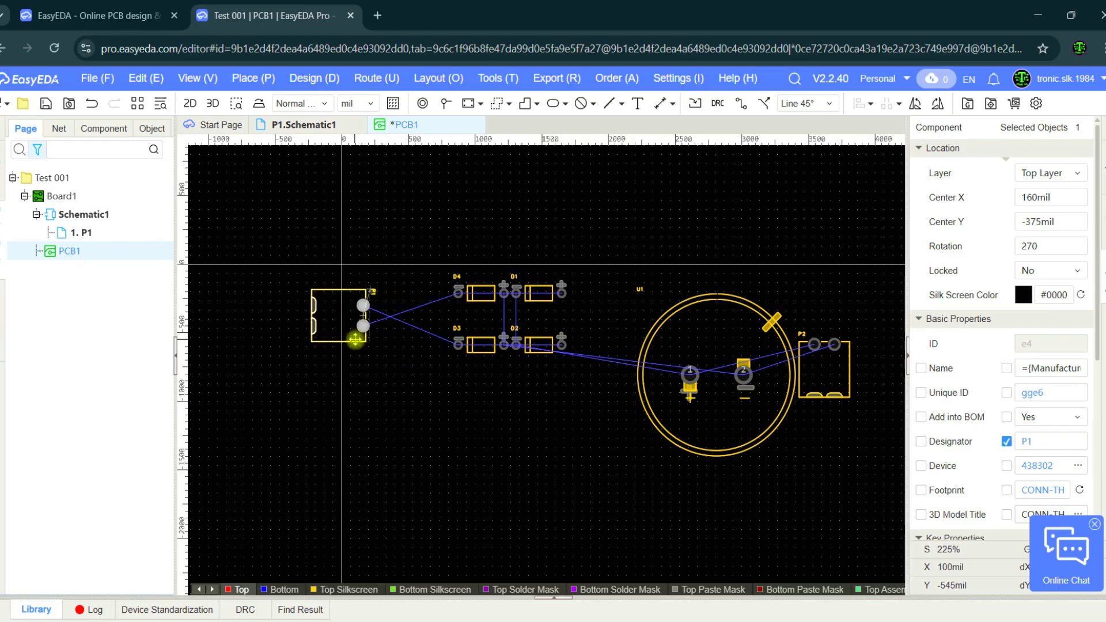
{"action": "left_click_drag", "start_coordinate": [355, 340], "coordinate": [407, 339]}
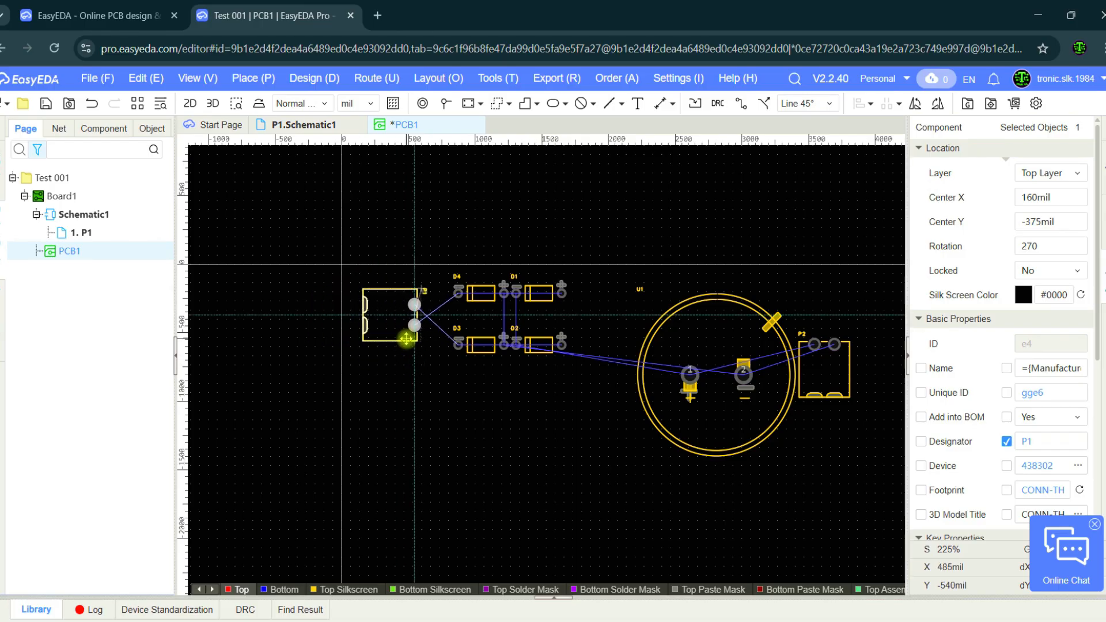
{"action": "left_click", "coordinate": [436, 380]}
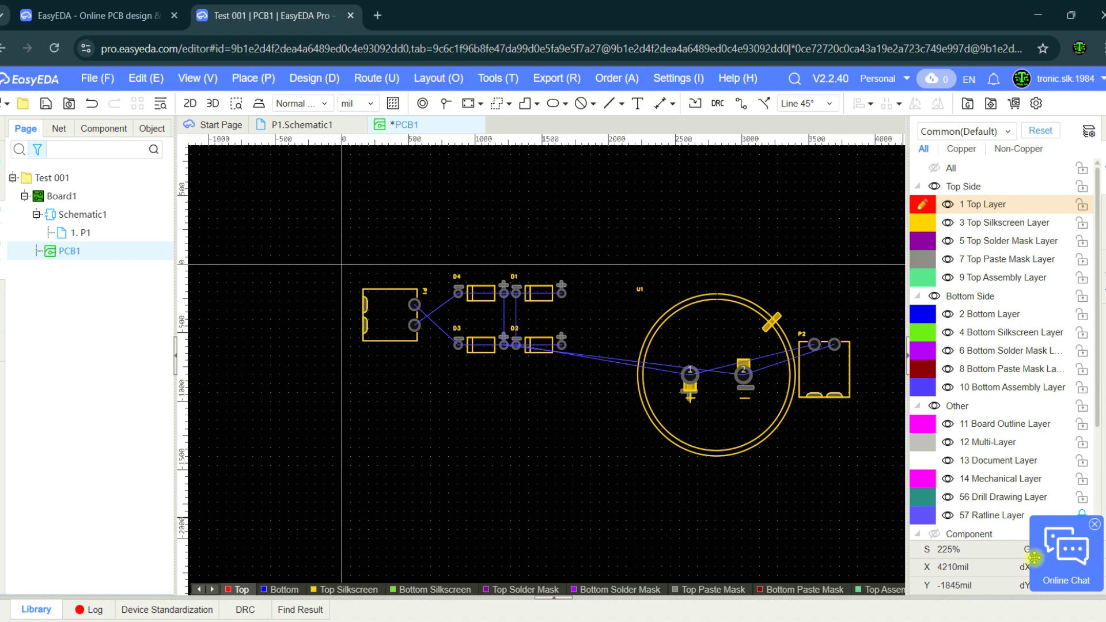
Move capacitor U1 below the diodes to about X 1295 mil, Y -1345 mil and rotate it to 180 degrees.
{"action": "left_click", "coordinate": [1079, 614]}
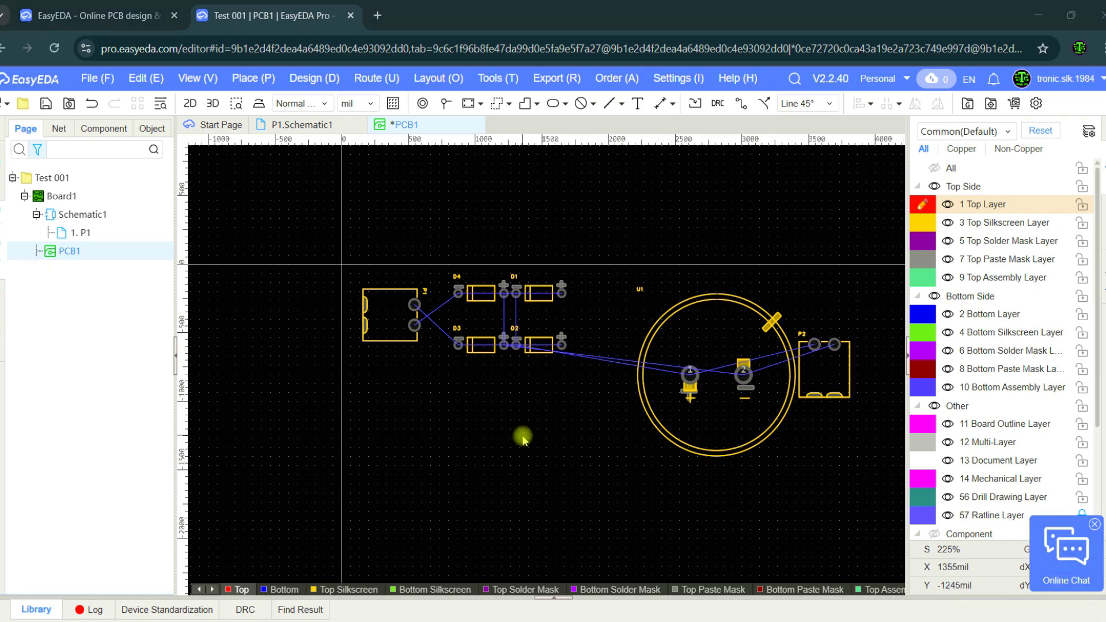
{"action": "left_click", "coordinate": [658, 424]}
{"action": "left_click_drag", "start_coordinate": [659, 425], "coordinate": [455, 497]}
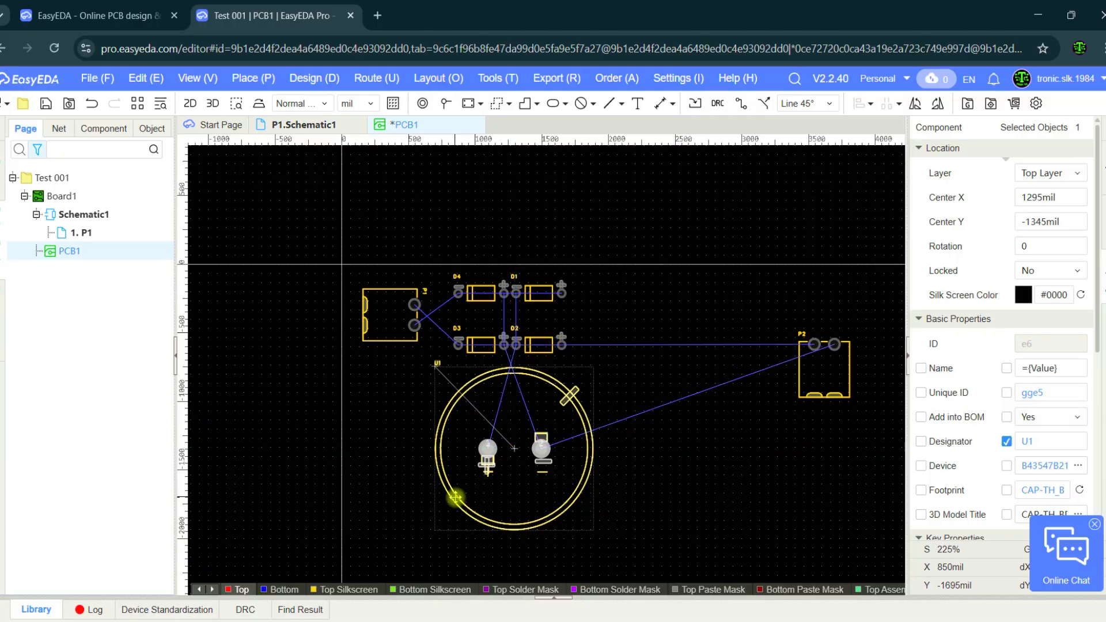
{"action": "key", "text": "space"}
{"action": "key", "text": "space"}
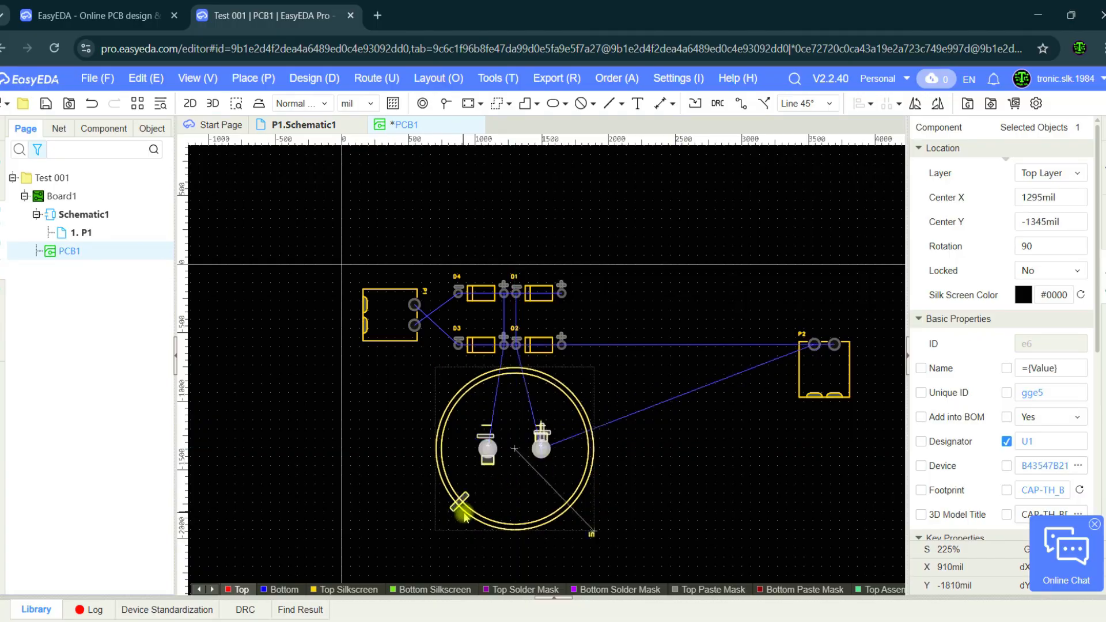
{"action": "left_click", "coordinate": [642, 485]}
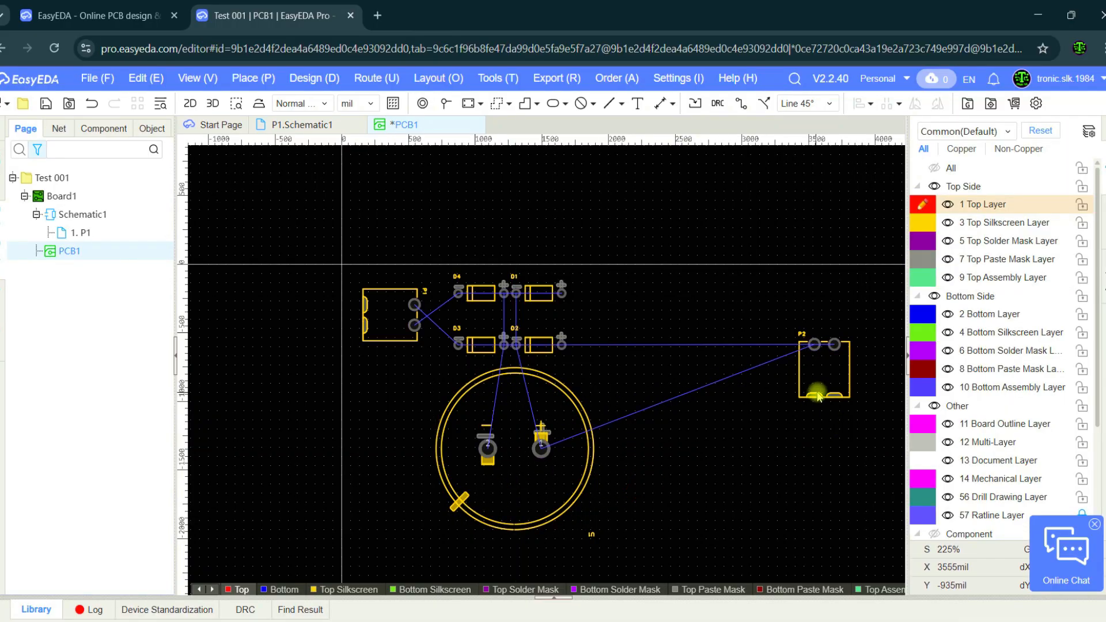
Move connector P2 beside diodes D1 and D2, opposite P1, and rotate it 90 degrees so its pads face the diodes.
{"action": "left_click", "coordinate": [818, 396]}
{"action": "left_click_drag", "start_coordinate": [806, 368], "coordinate": [625, 334]}
{"action": "key", "text": "space"}
{"action": "left_click", "coordinate": [685, 398]}
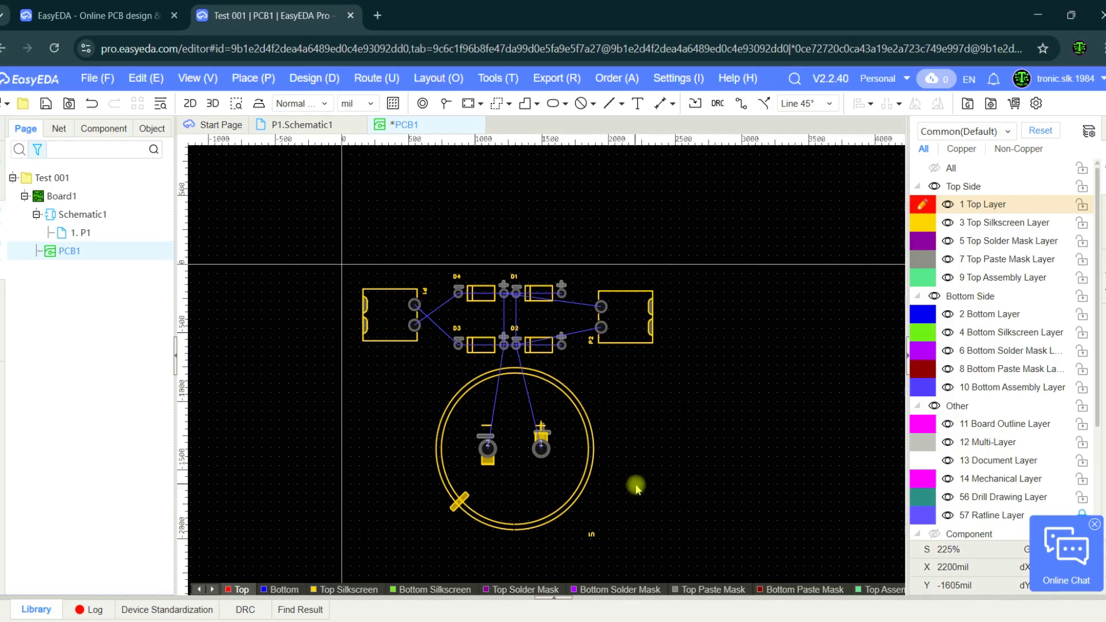
Shift capacitor U1 slightly to the left to centre it beneath the four diodes.
{"action": "left_click_drag", "start_coordinate": [578, 414], "coordinate": [566, 413]}
{"action": "left_click_drag", "start_coordinate": [565, 413], "coordinate": [563, 415]}
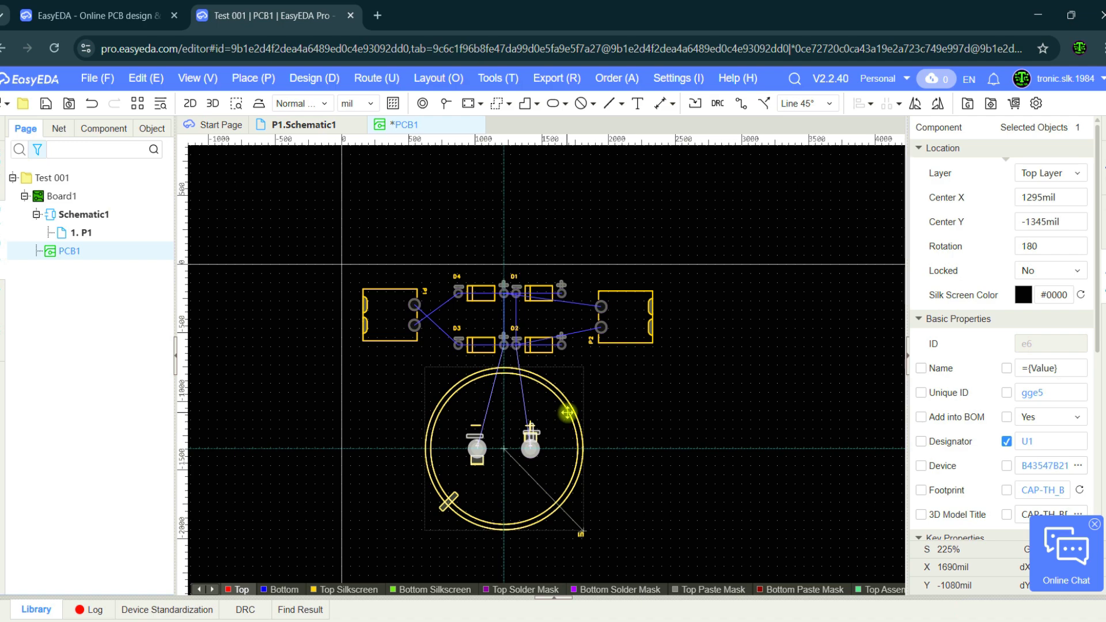
{"action": "left_click", "coordinate": [648, 414]}
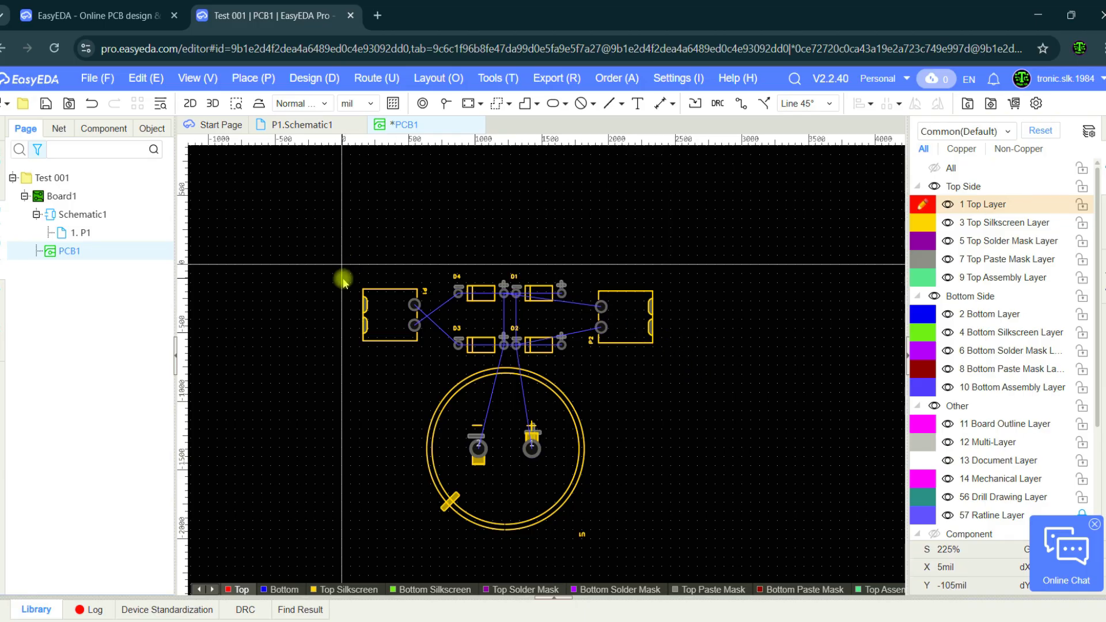
Draw a rectangle about 2410 by 2045 mil around all components, starting at about X 65 mil, Y -45 mil.
{"action": "left_click", "coordinate": [525, 104]}
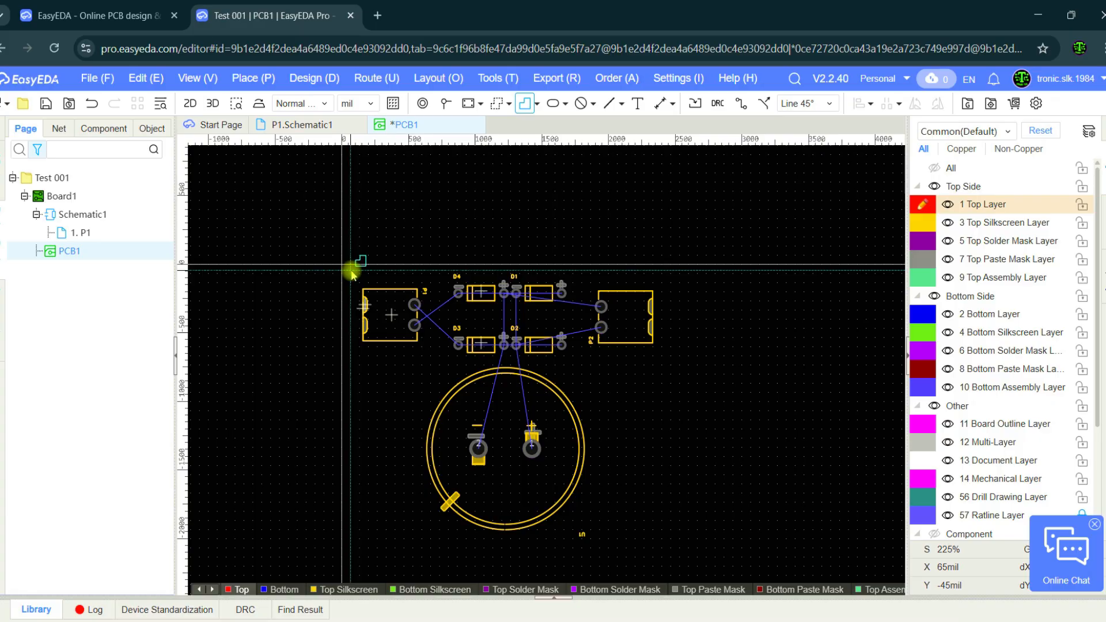
{"action": "left_click", "coordinate": [351, 270]}
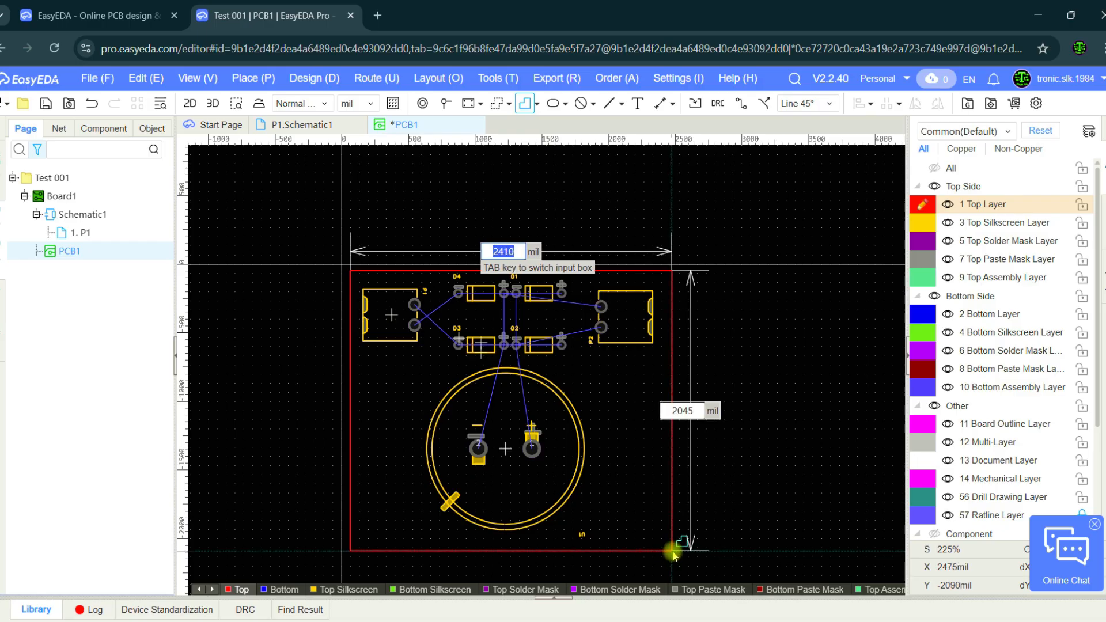
{"action": "left_click", "coordinate": [674, 551]}
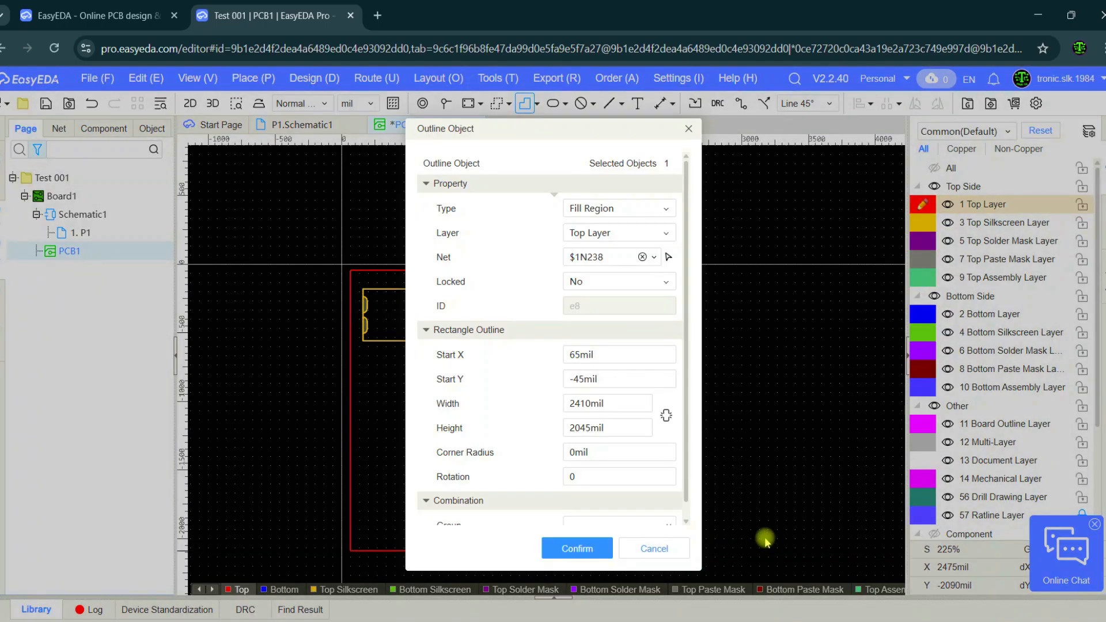
Change the rectangle's type to Board Outline with a line width of 30 mil.
{"action": "left_click", "coordinate": [657, 210]}
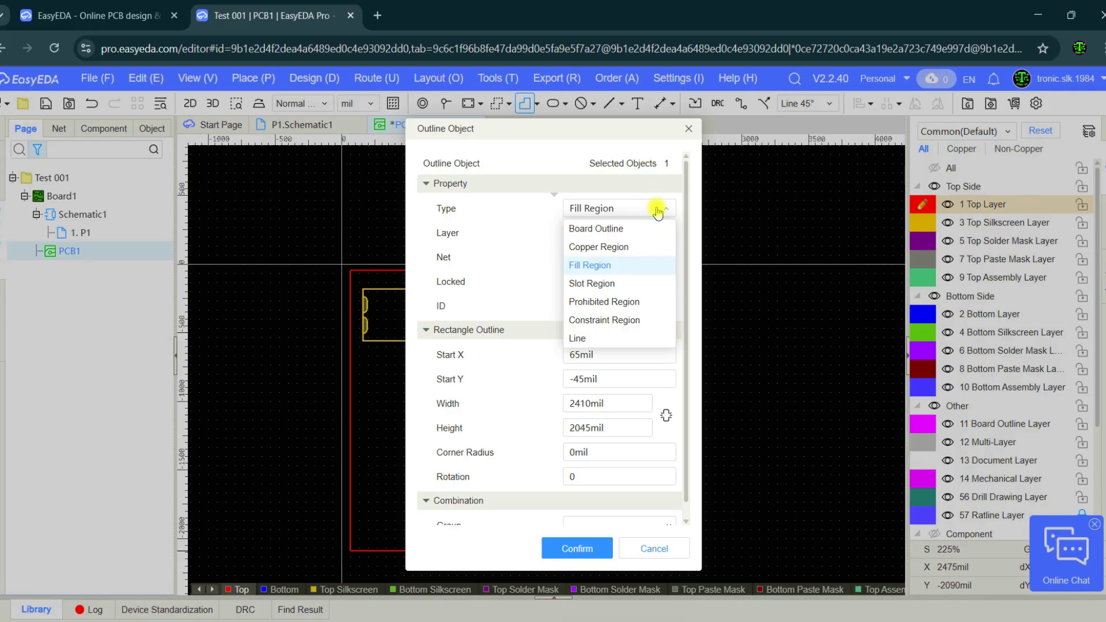
{"action": "left_click", "coordinate": [657, 211]}
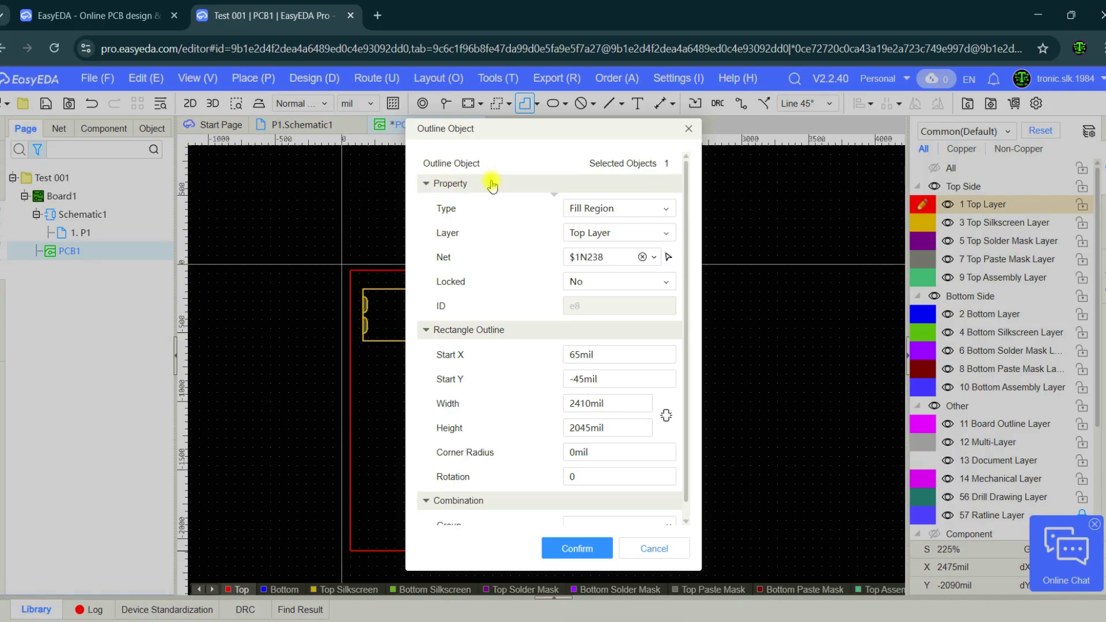
{"action": "left_click", "coordinate": [593, 209]}
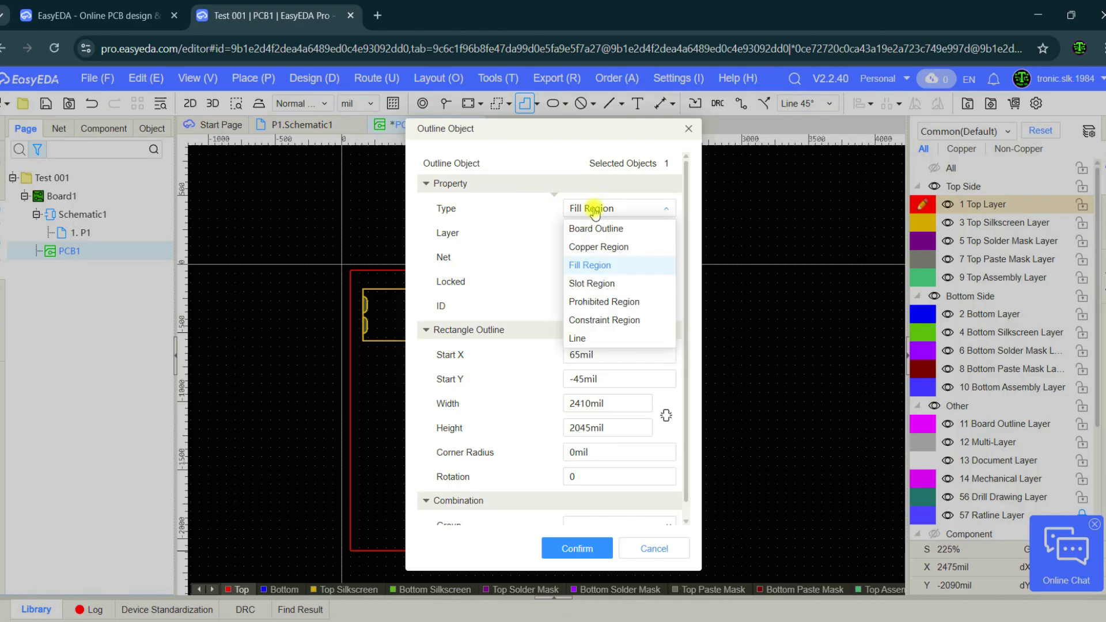
{"action": "left_click", "coordinate": [593, 228]}
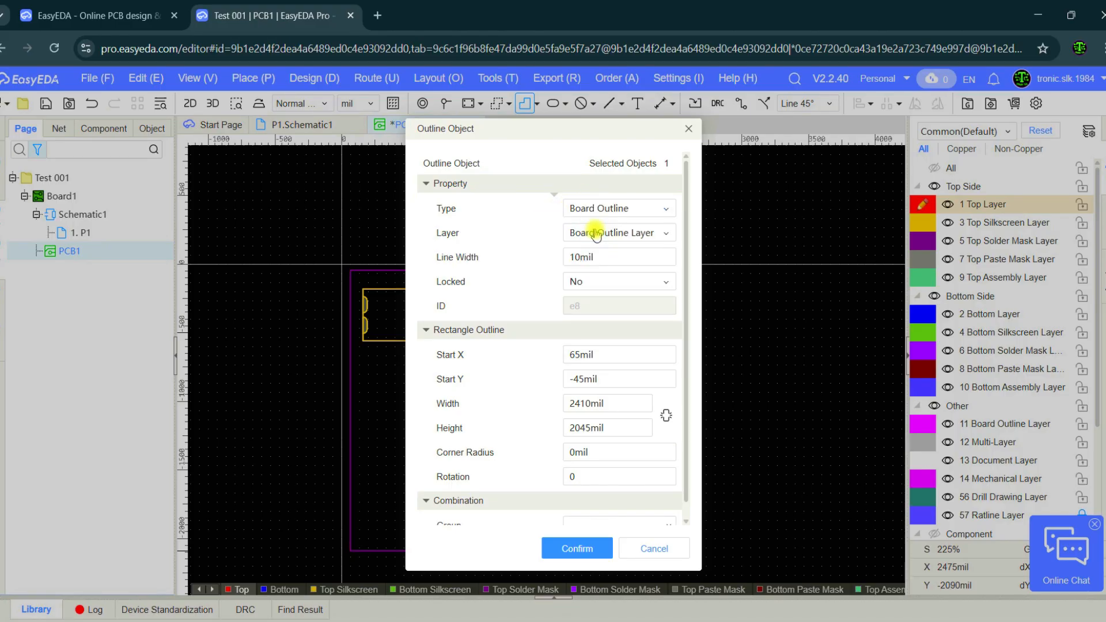
{"action": "left_click", "coordinate": [582, 257]}
{"action": "left_click_drag", "start_coordinate": [581, 257], "coordinate": [559, 261]}
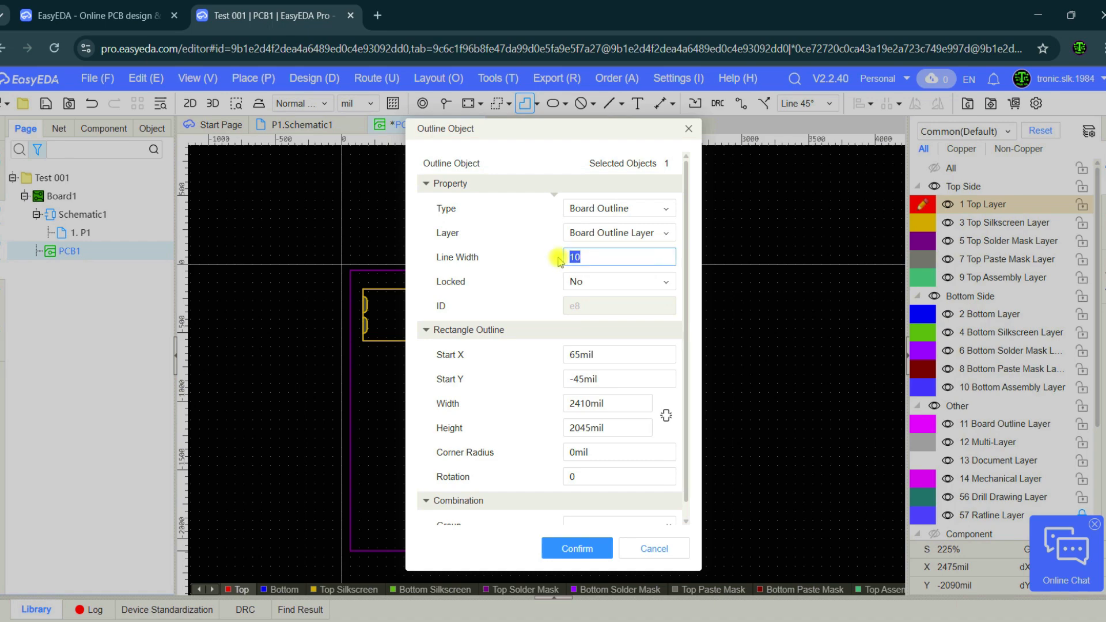
{"action": "left_click", "coordinate": [577, 548]}
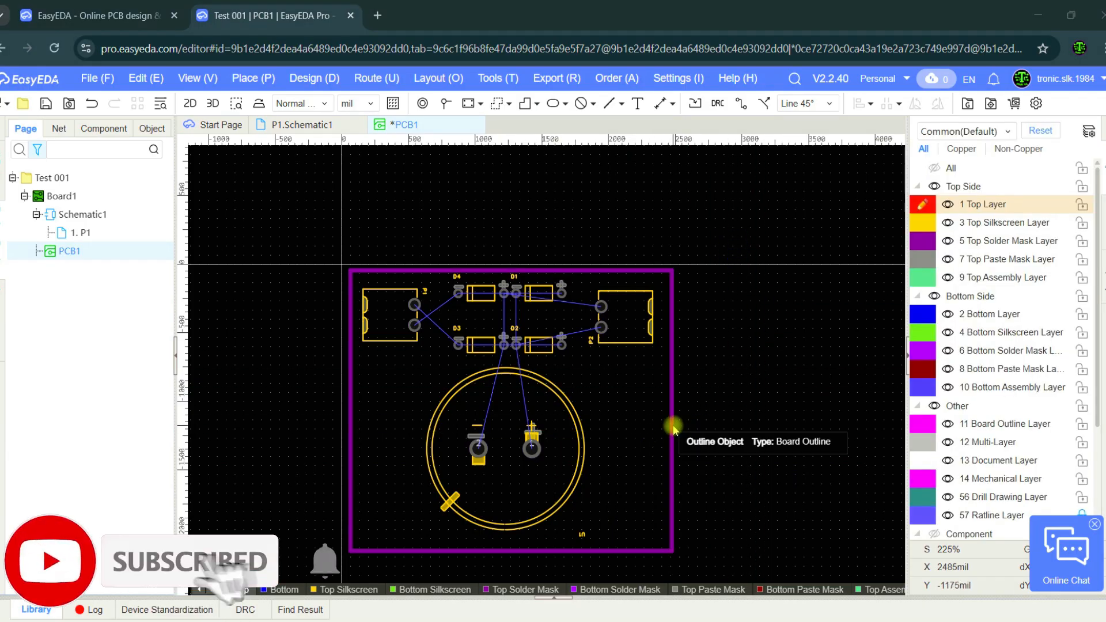
{"action": "left_click", "coordinate": [673, 428]}
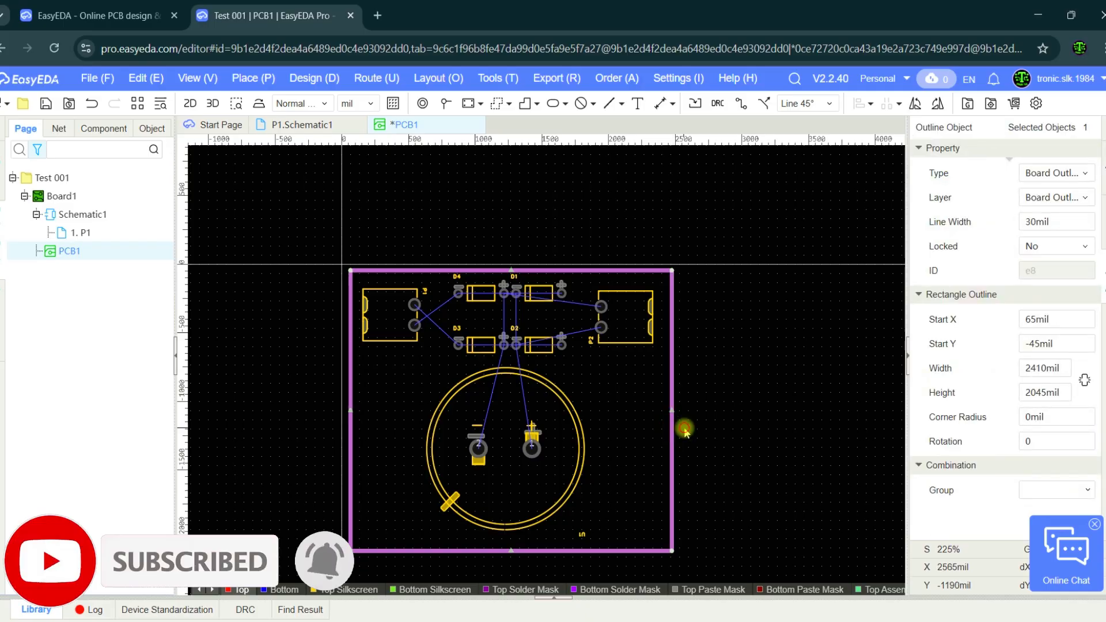
{"action": "left_click", "coordinate": [686, 429]}
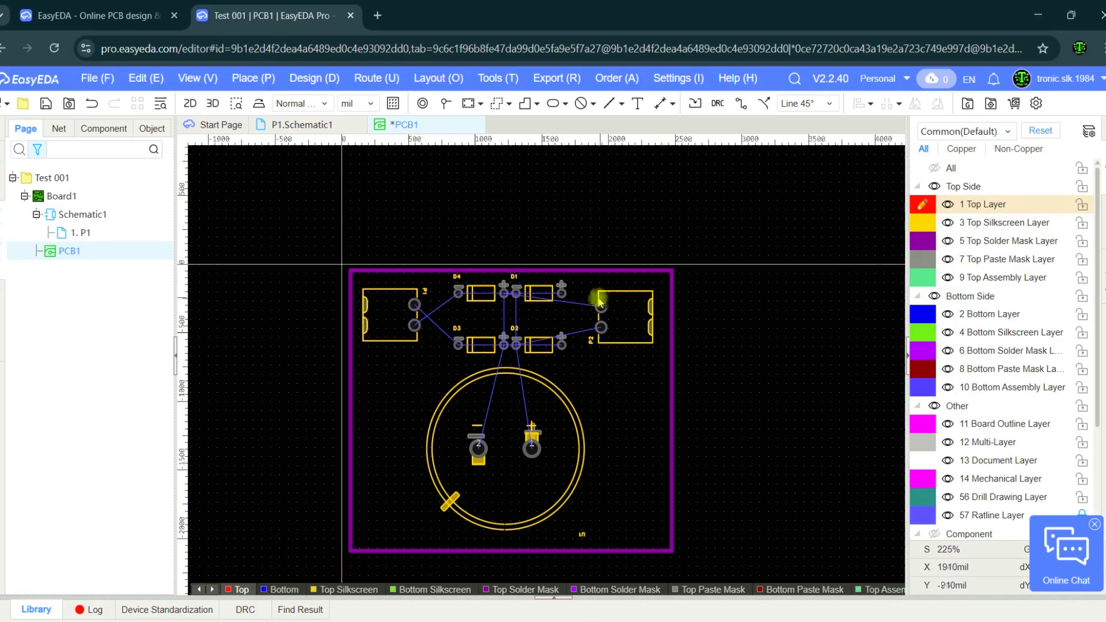
Auto-route all nets on the Bottom Layer only, with the Top Layer excluded from routing.
{"action": "left_click", "coordinate": [375, 79]}
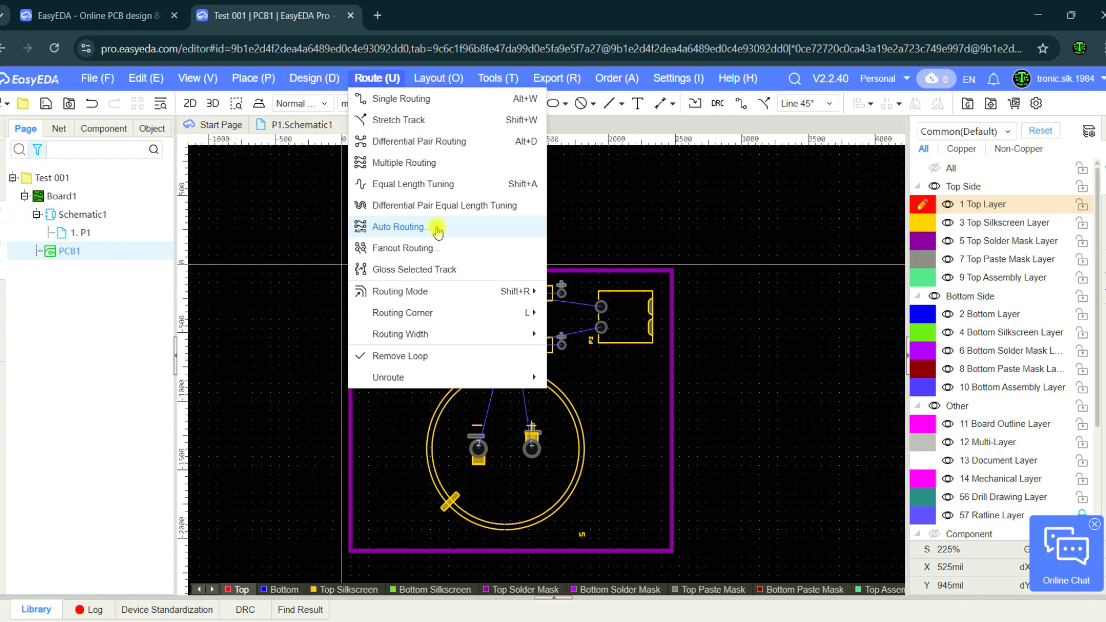
{"action": "left_click", "coordinate": [447, 228]}
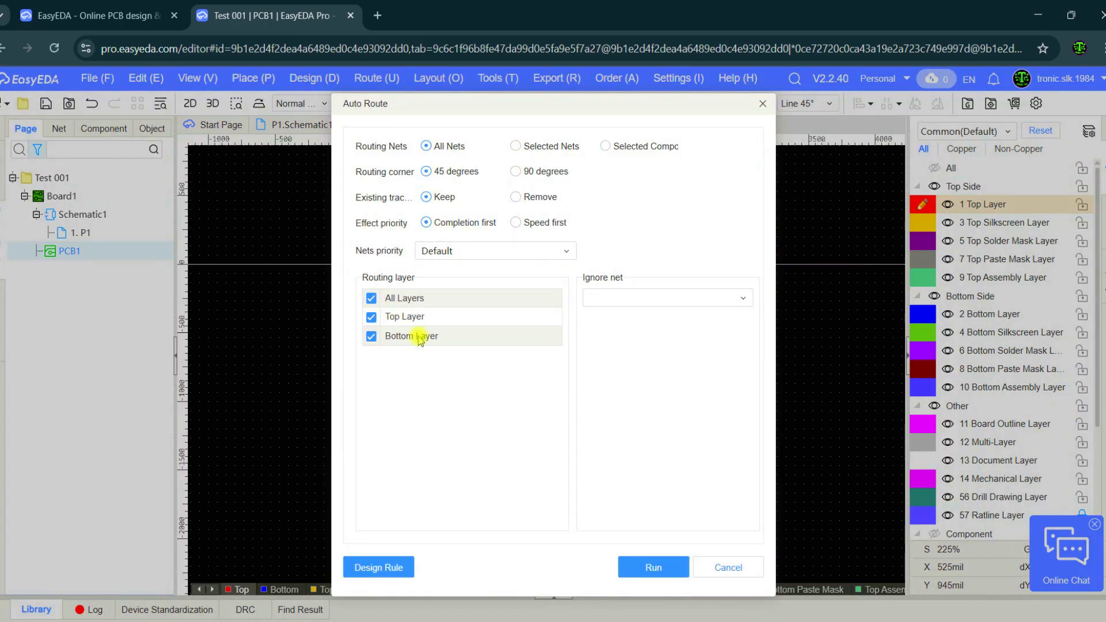
{"action": "left_click", "coordinate": [371, 316]}
{"action": "left_click", "coordinate": [371, 336]}
{"action": "left_click", "coordinate": [646, 567]}
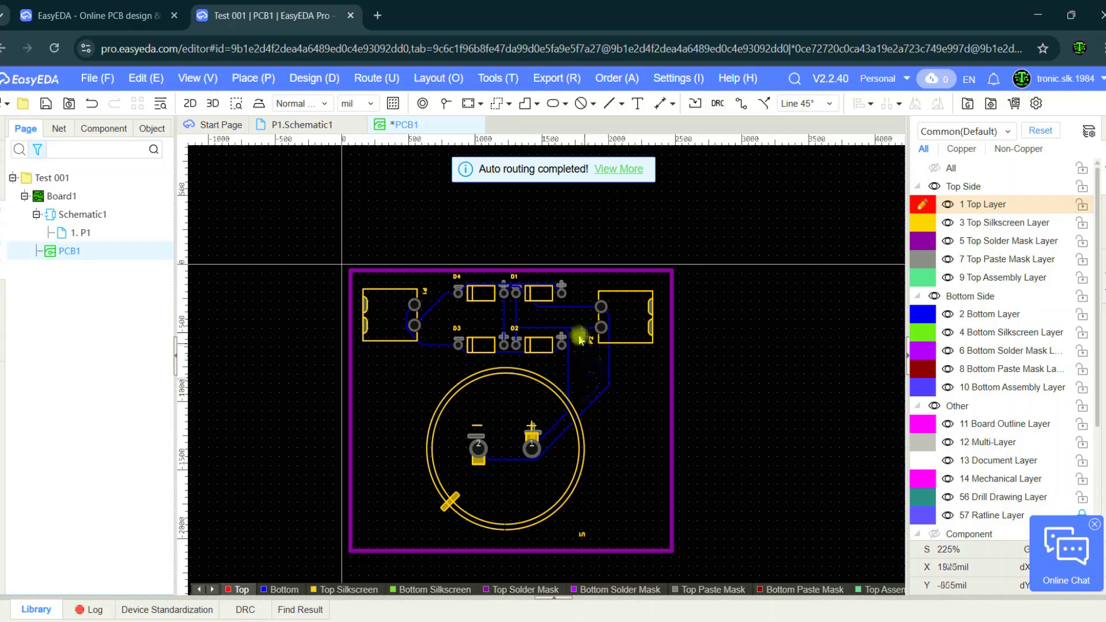
Inspect the auto-routed tracks between connector P1, the diodes, capacitor U1 and connector P2.
{"action": "scroll", "coordinate": [437, 333], "scroll_direction": "up", "scroll_amount": 5}
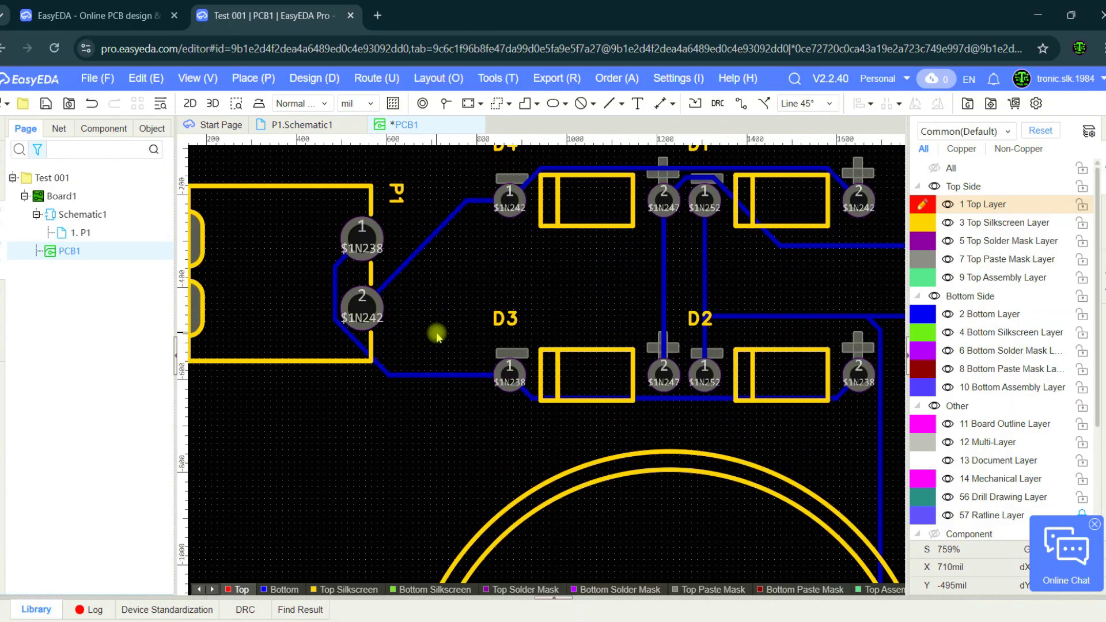
{"action": "scroll", "coordinate": [438, 333], "scroll_direction": "down", "scroll_amount": 3}
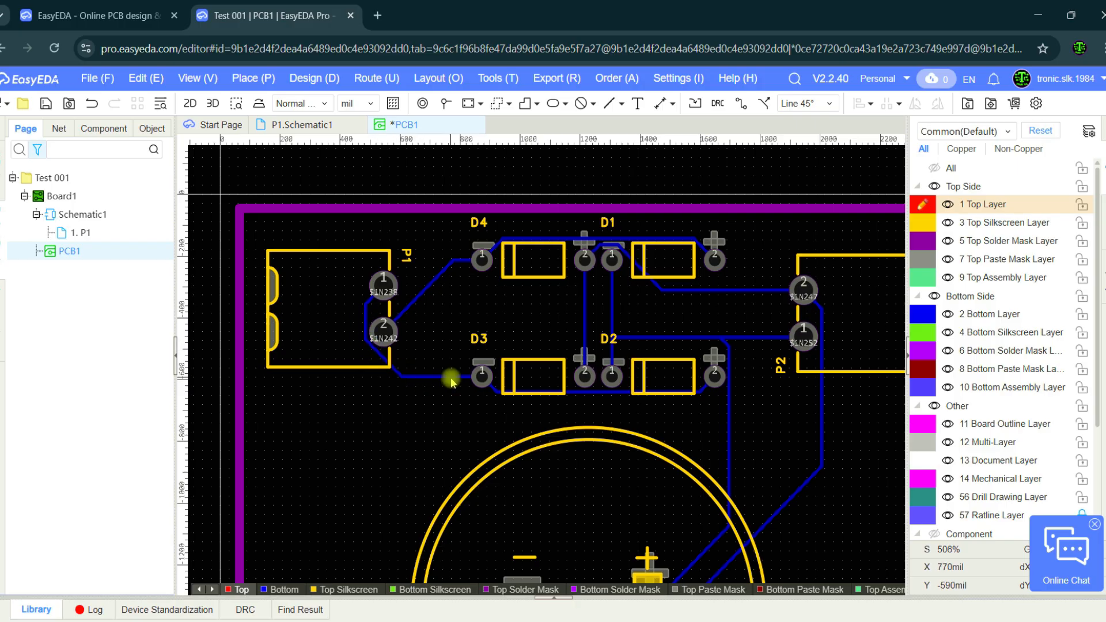
{"action": "mouse_move", "coordinate": [452, 380]}
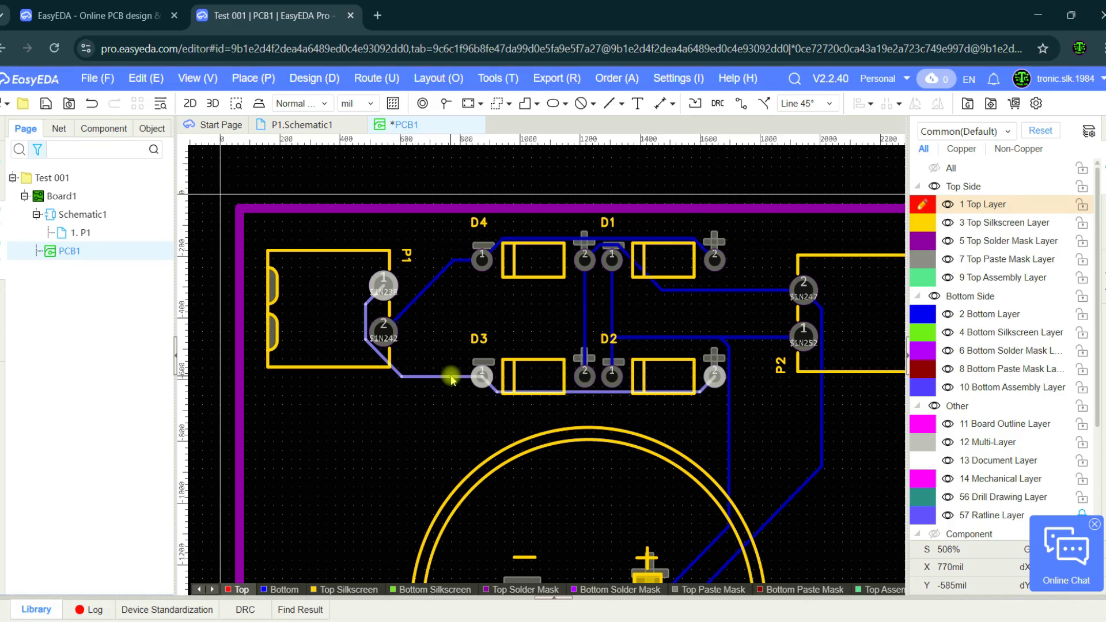
{"action": "scroll", "coordinate": [571, 357], "scroll_direction": "down", "scroll_amount": 4}
{"action": "scroll", "coordinate": [680, 386], "scroll_direction": "up", "scroll_amount": 2}
{"action": "scroll", "coordinate": [680, 387], "scroll_direction": "up", "scroll_amount": 3}
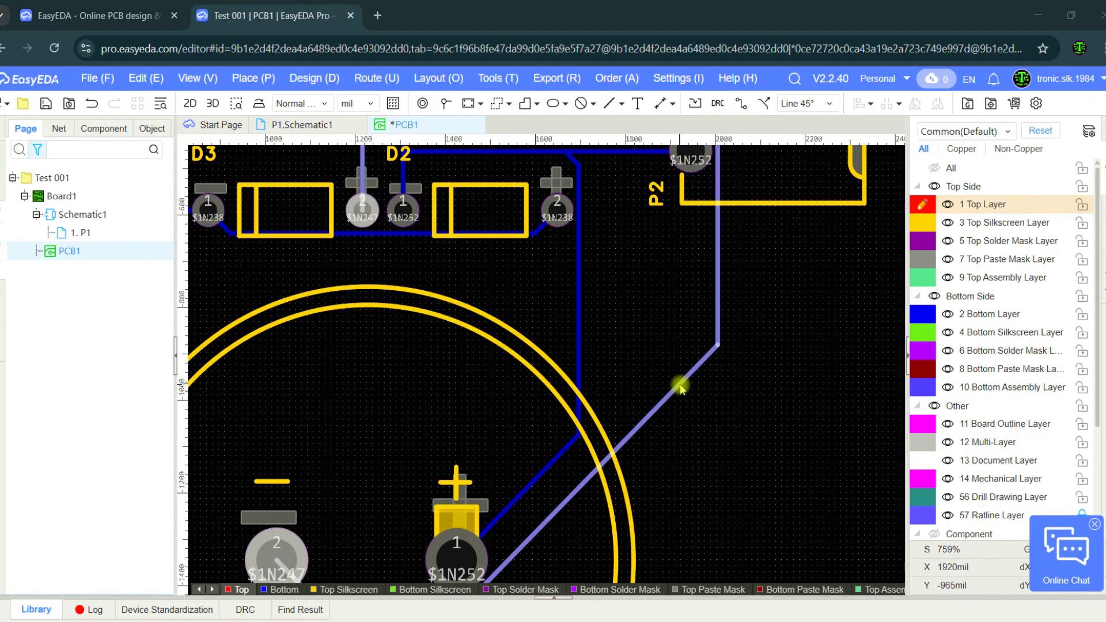
Check the width of the auto-routed $1N247 track and undo the auto-routing of the whole board.
{"action": "mouse_move", "coordinate": [682, 385]}
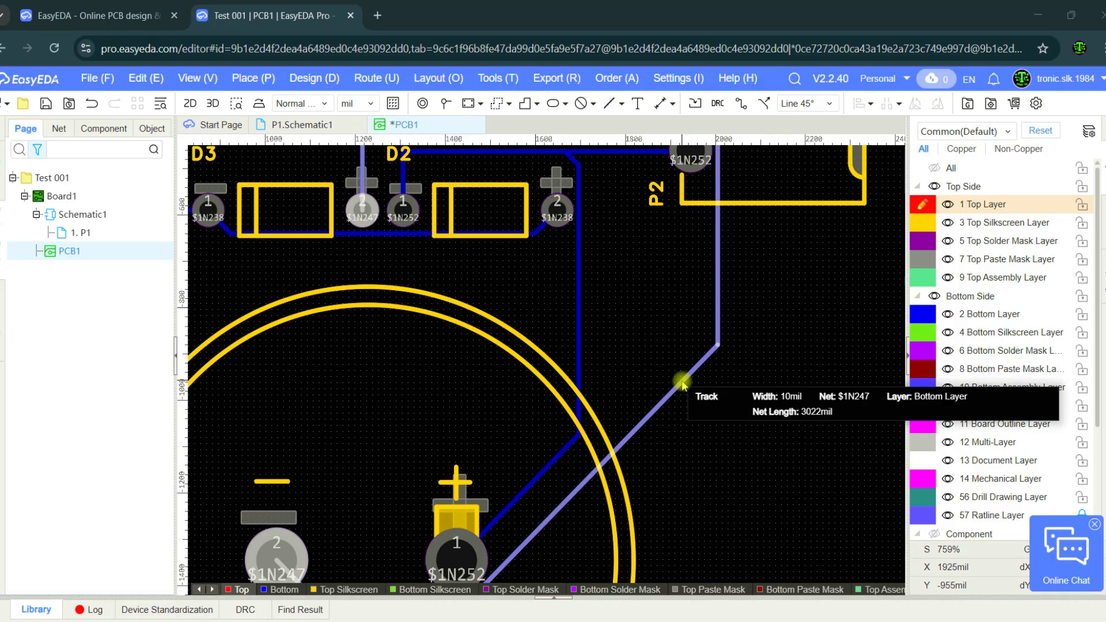
{"action": "scroll", "coordinate": [683, 385], "scroll_direction": "down", "scroll_amount": 2}
{"action": "scroll", "coordinate": [682, 385], "scroll_direction": "down", "scroll_amount": 3}
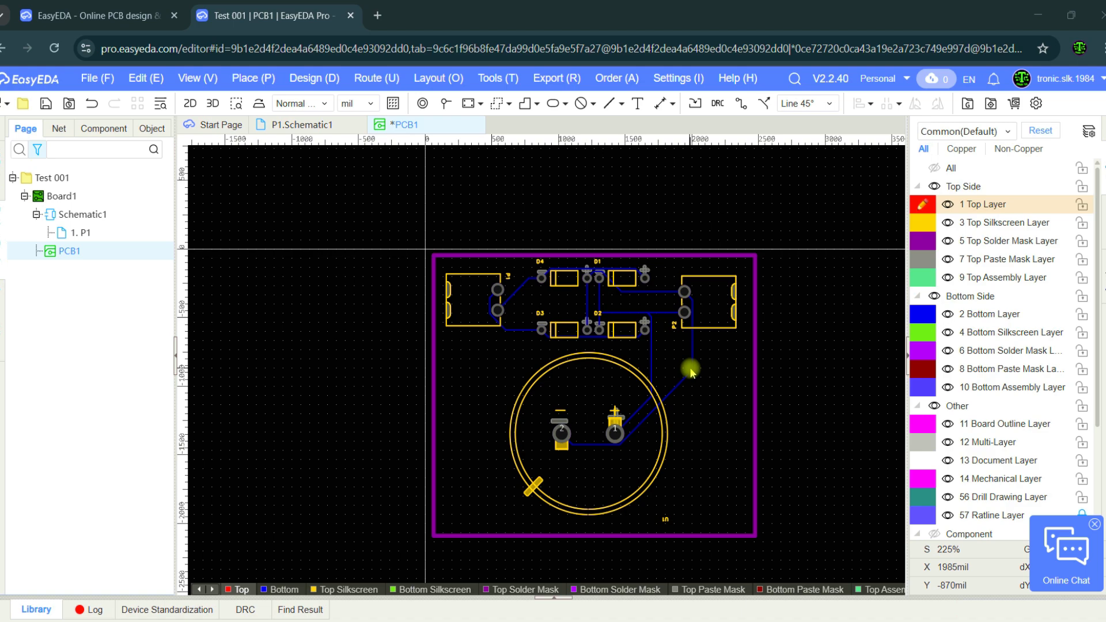
{"action": "left_click", "coordinate": [92, 105]}
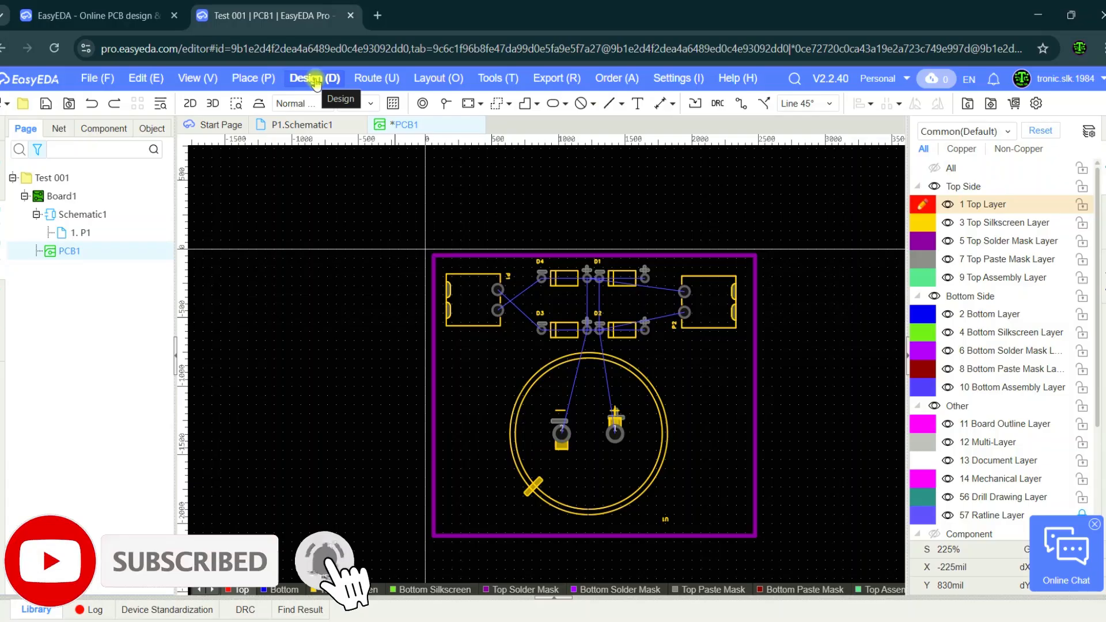
In the design rules, switch the copperThickness1oz track rule to mil and set its minimum and default stroke widths to 40 mil.
{"action": "left_click", "coordinate": [316, 81]}
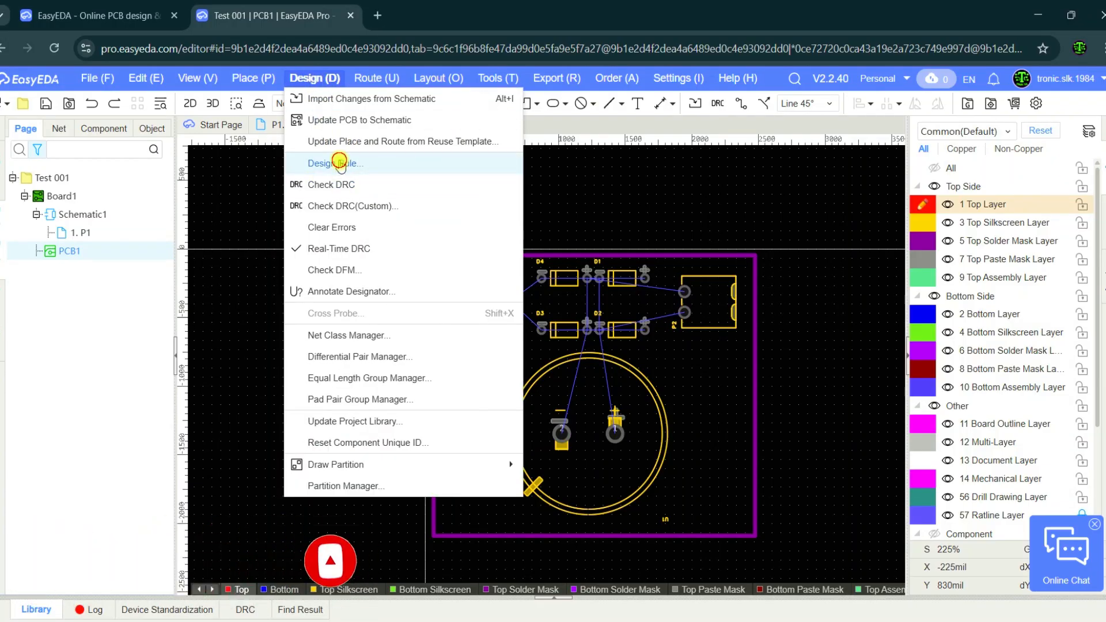
{"action": "left_click", "coordinate": [340, 164]}
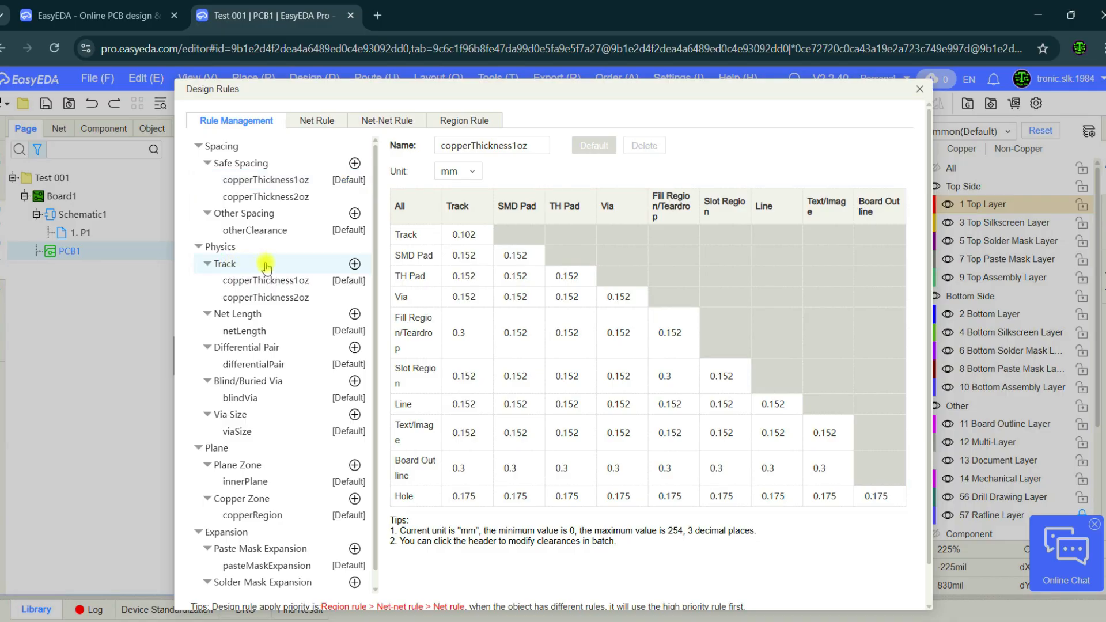
{"action": "left_click", "coordinate": [256, 265]}
{"action": "left_click", "coordinate": [255, 281]}
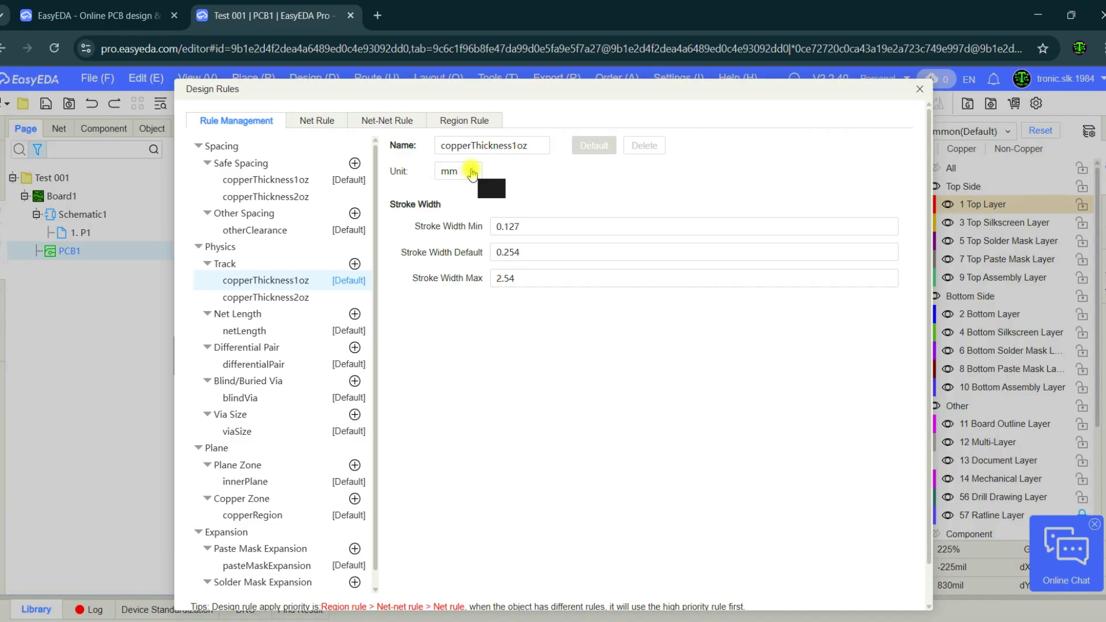
{"action": "left_click", "coordinate": [471, 171]}
{"action": "left_click", "coordinate": [452, 210]}
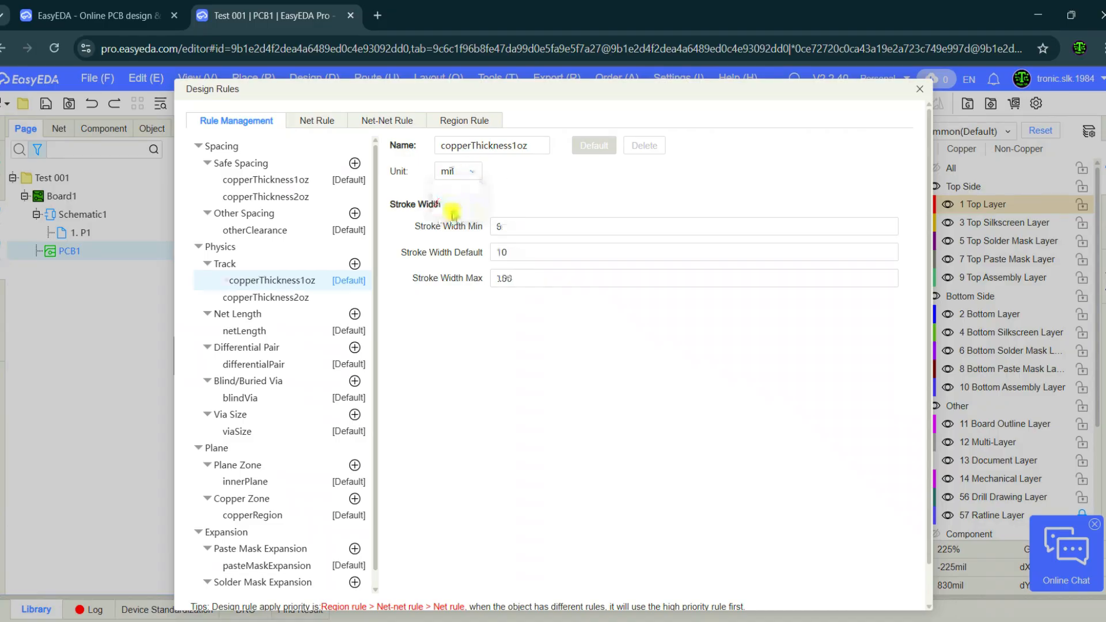
{"action": "double_click", "coordinate": [514, 253]}
{"action": "type", "text": "40"}
{"action": "double_click", "coordinate": [492, 226]}
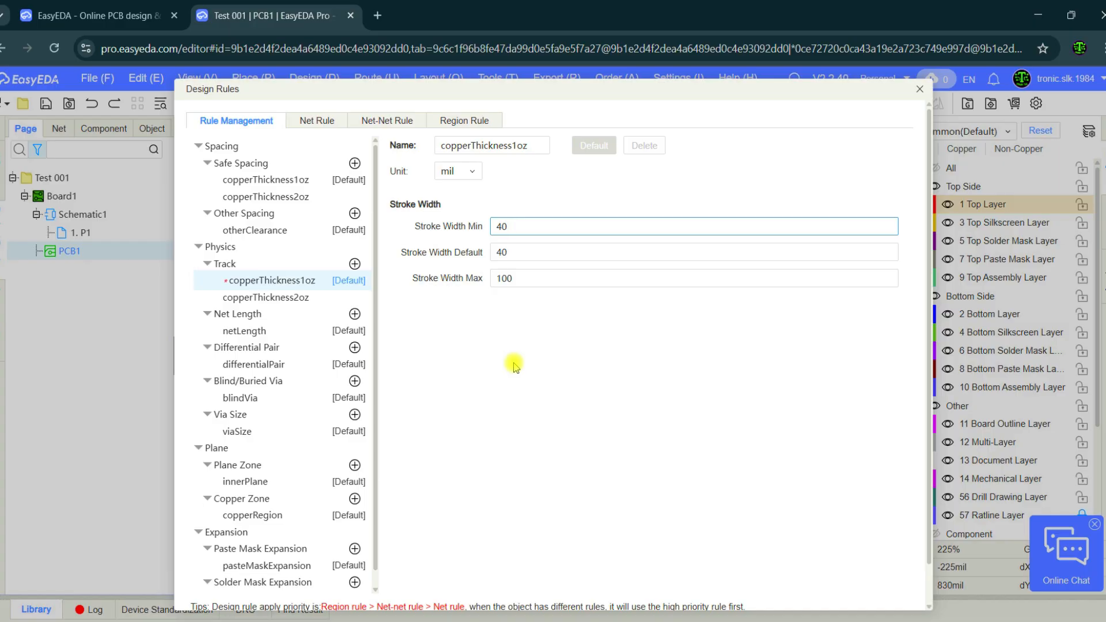
Set the copperThickness2oz track rule's minimum and default stroke widths to 40 mil and apply the design rules.
{"action": "scroll", "coordinate": [514, 367], "scroll_direction": "down", "scroll_amount": 2}
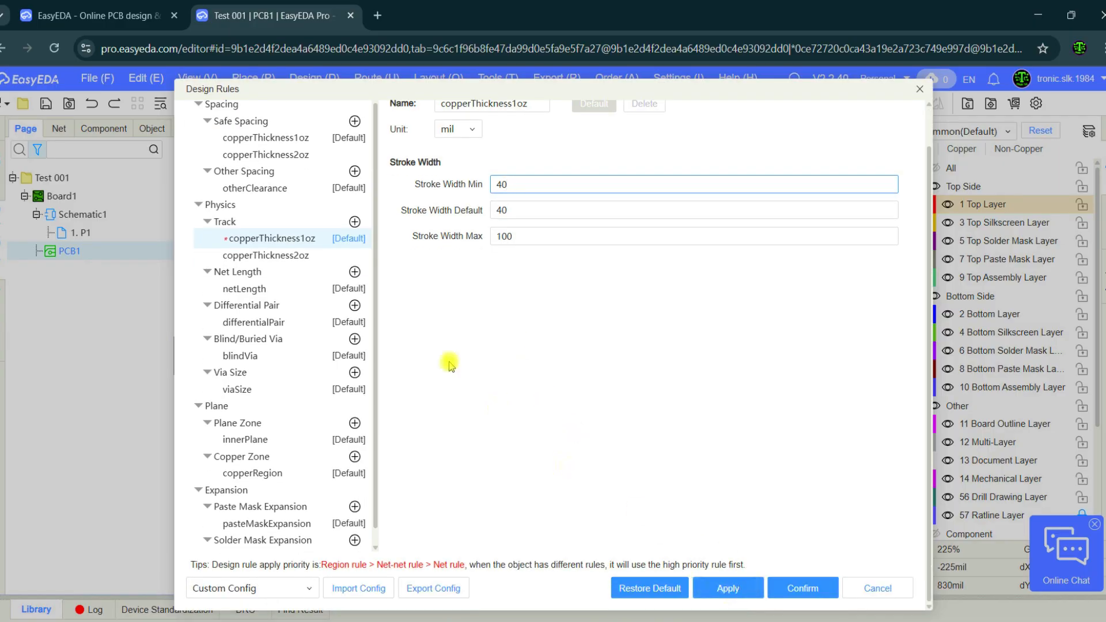
{"action": "left_click", "coordinate": [262, 255]}
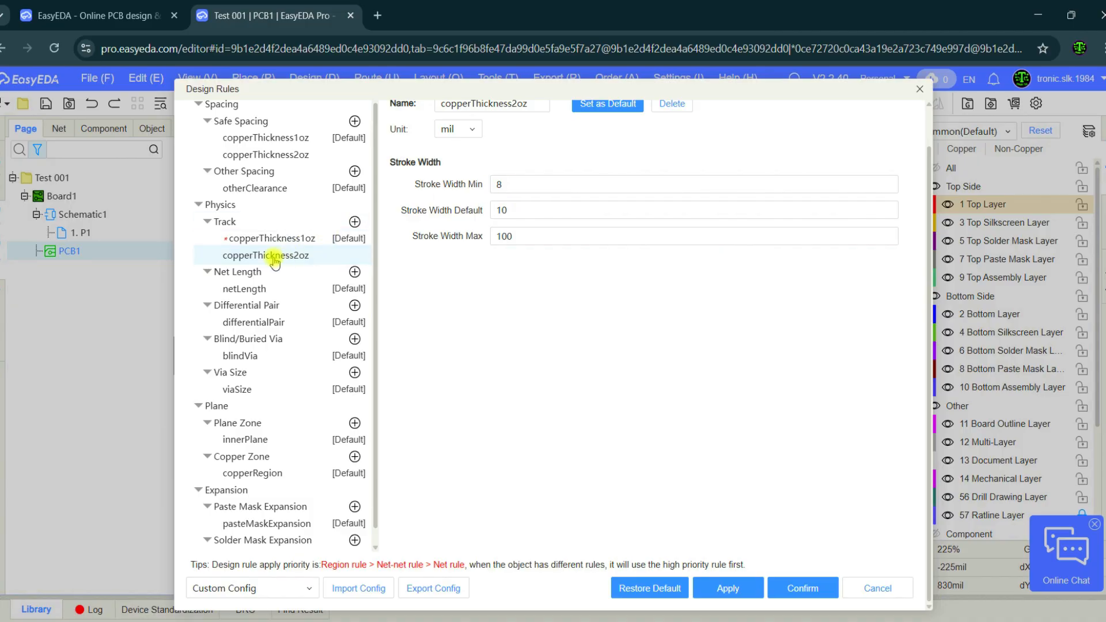
{"action": "left_click_drag", "start_coordinate": [530, 184], "coordinate": [478, 185]}
{"action": "type", "text": "40"}
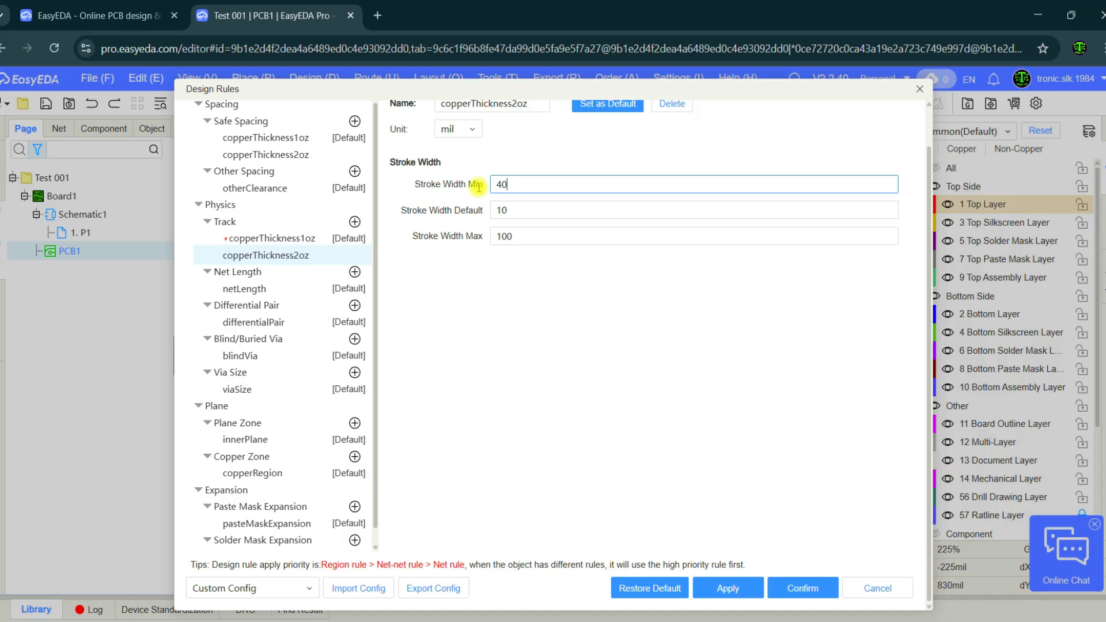
{"action": "left_click_drag", "start_coordinate": [516, 210], "coordinate": [496, 207]}
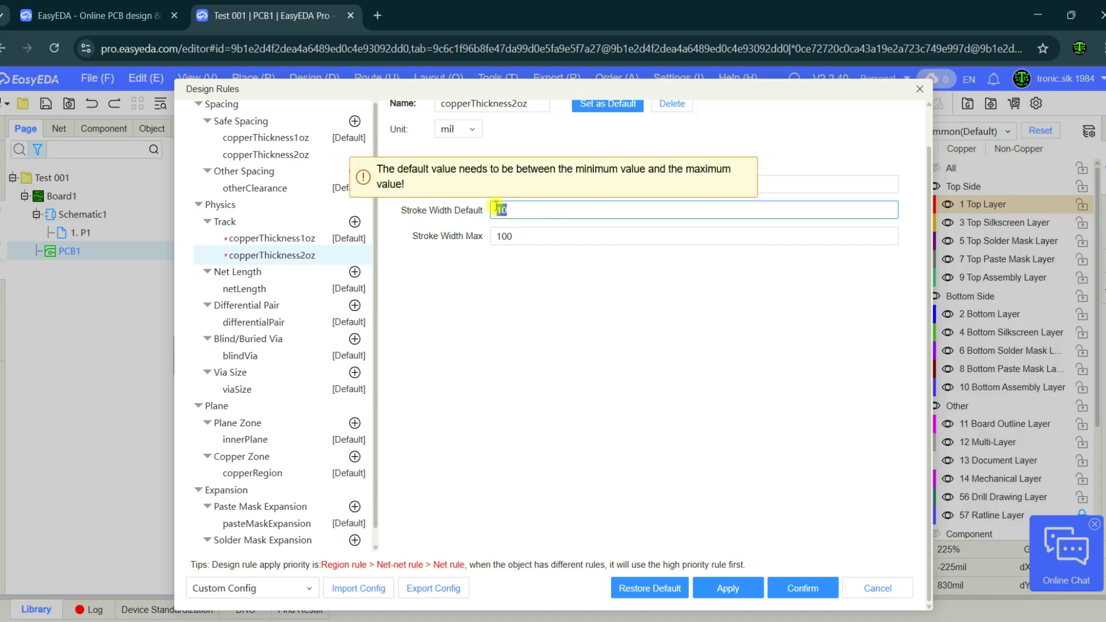
{"action": "left_click", "coordinate": [518, 320]}
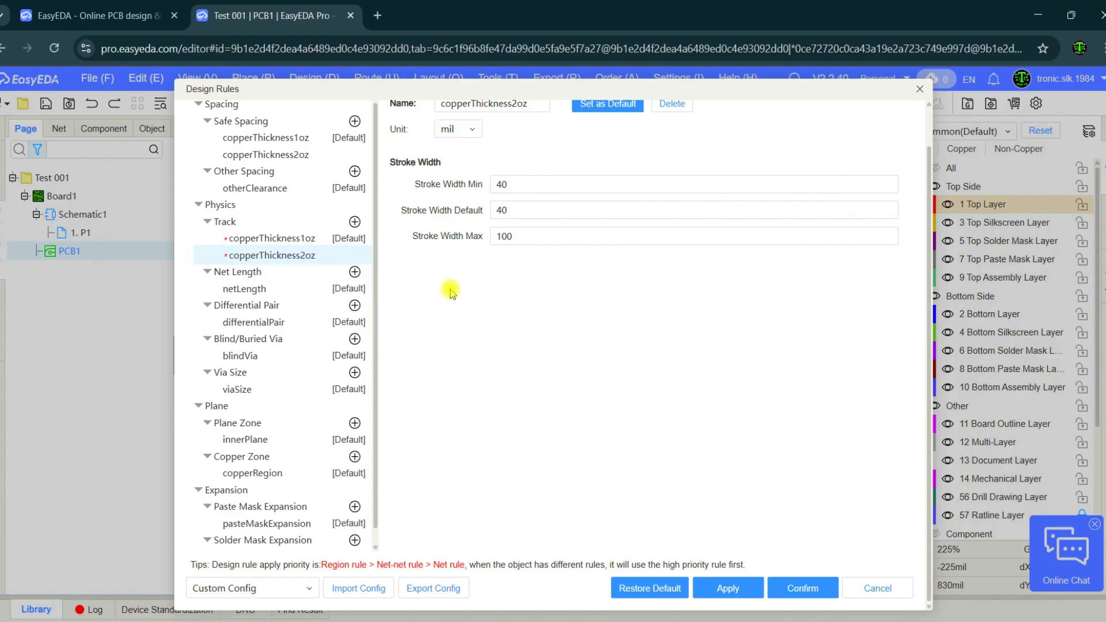
{"action": "left_click", "coordinate": [728, 588]}
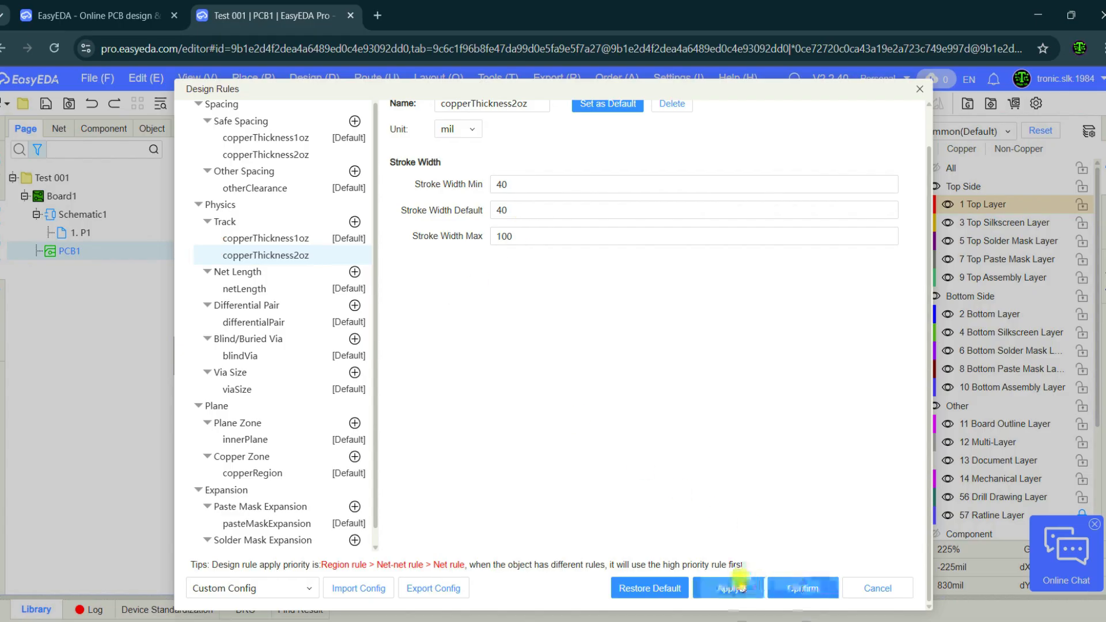
{"action": "left_click", "coordinate": [791, 587]}
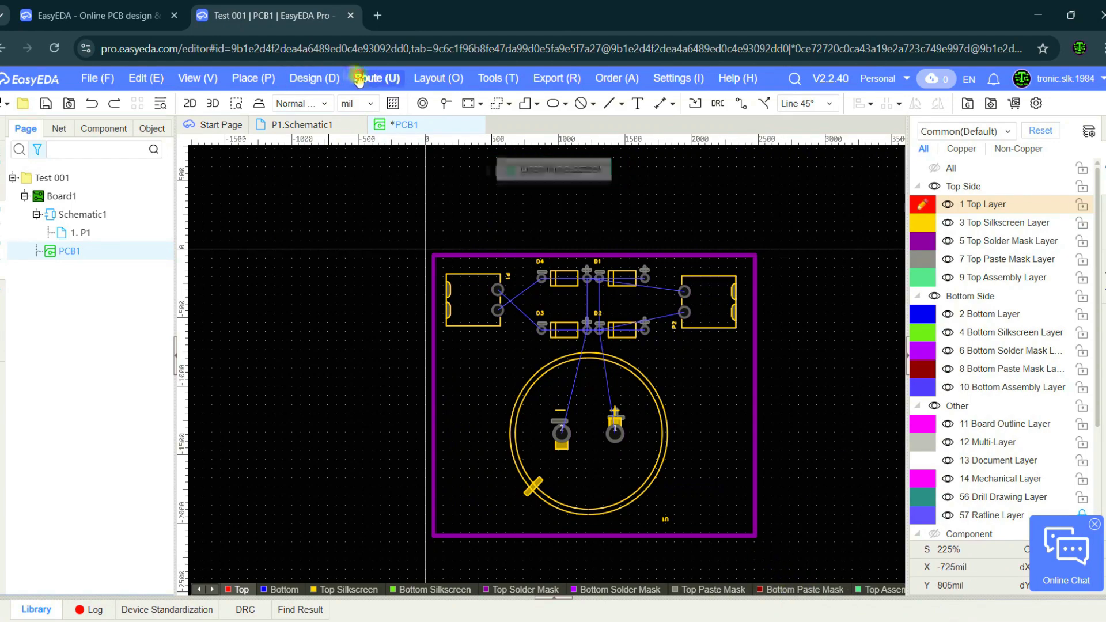
Auto-route all nets again on the Bottom Layer only, with 45-degree corners and completion first.
{"action": "left_click", "coordinate": [363, 78]}
{"action": "mouse_move", "coordinate": [391, 292]}
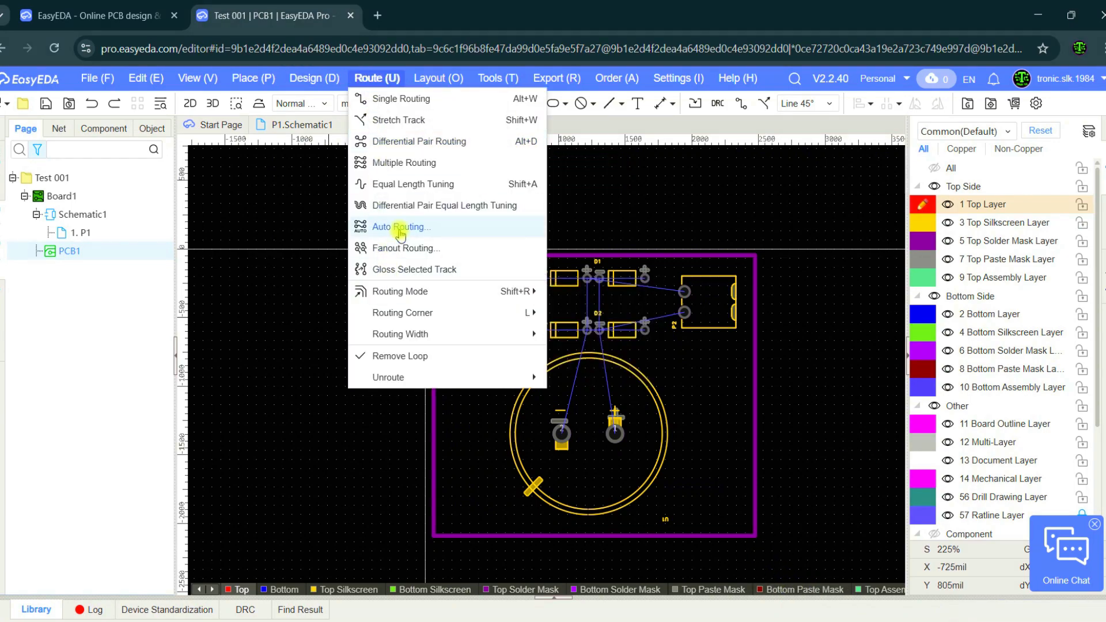
{"action": "left_click", "coordinate": [400, 227]}
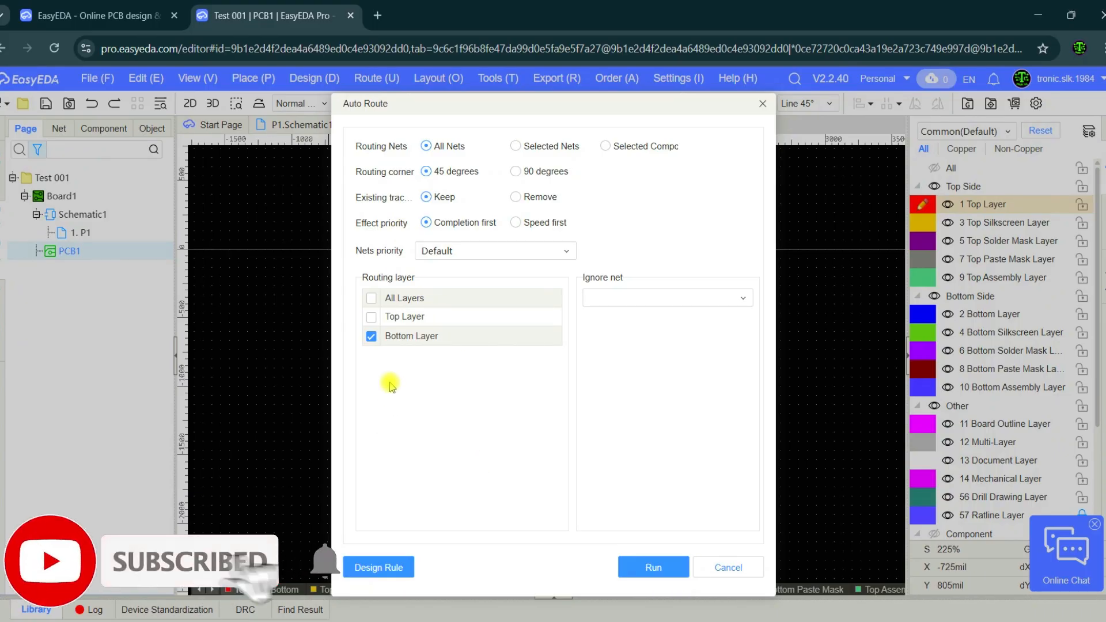
{"action": "left_click", "coordinate": [635, 566]}
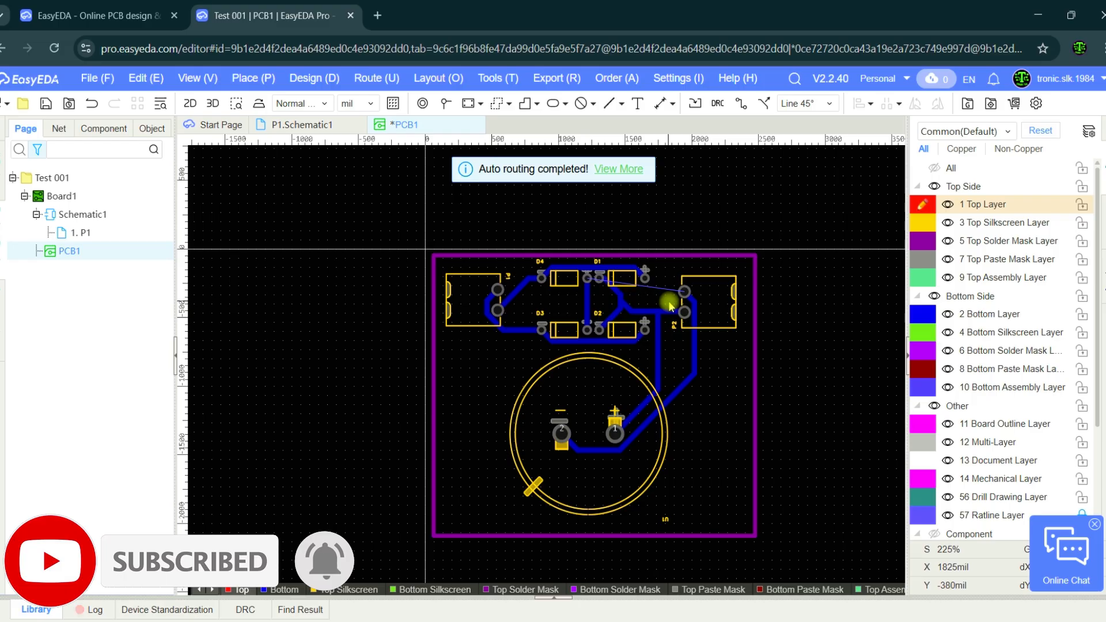
Start a 40 mil single-routing track for the unrouted net $1N247 at pin 2 of P2 and switch it to the Bottom Layer.
{"action": "scroll", "coordinate": [669, 299], "scroll_direction": "up", "scroll_amount": 3}
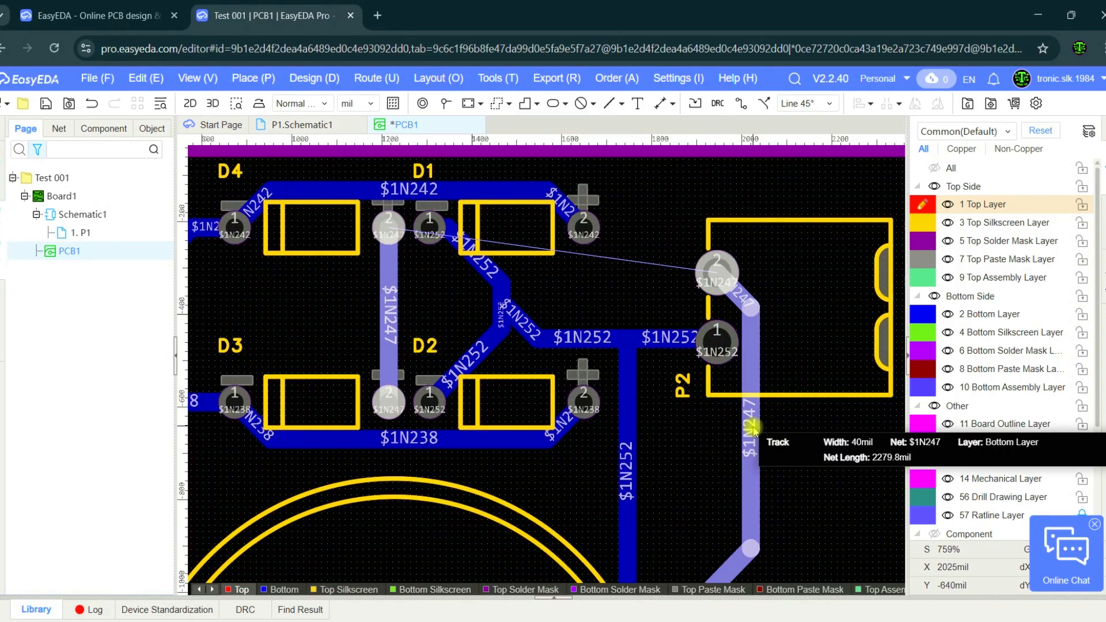
{"action": "scroll", "coordinate": [753, 426], "scroll_direction": "down", "scroll_amount": 3}
{"action": "right_click_drag", "start_coordinate": [346, 425], "coordinate": [302, 347]}
{"action": "right_click_drag", "start_coordinate": [831, 345], "coordinate": [819, 362]}
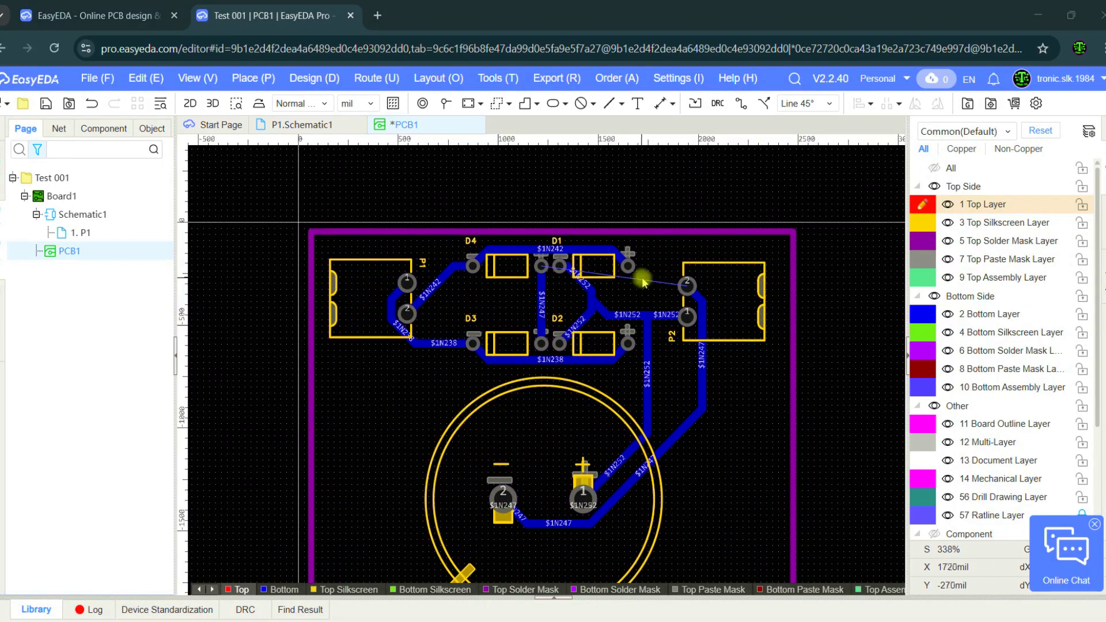
{"action": "scroll", "coordinate": [638, 280], "scroll_direction": "up", "scroll_amount": 3}
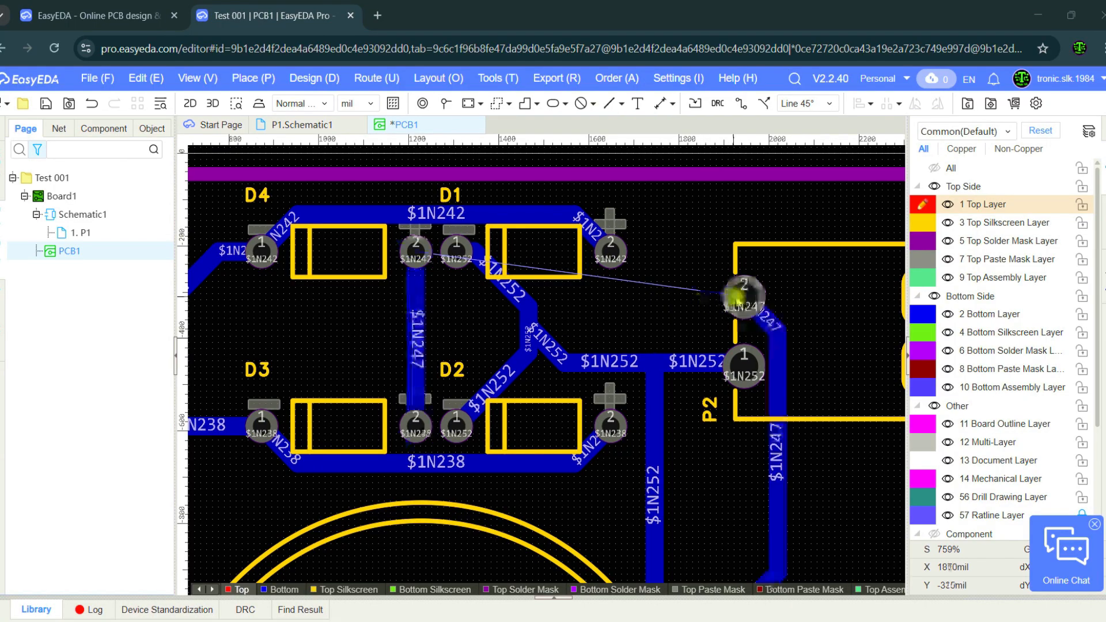
{"action": "key", "text": "v"}
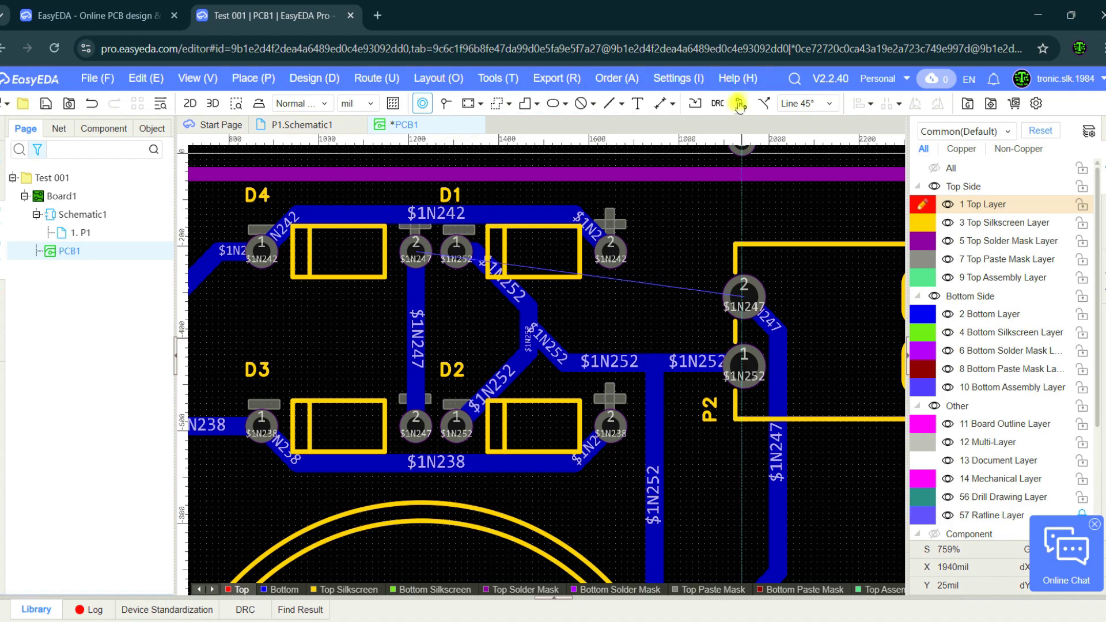
{"action": "left_click", "coordinate": [739, 104]}
{"action": "left_click", "coordinate": [744, 296]}
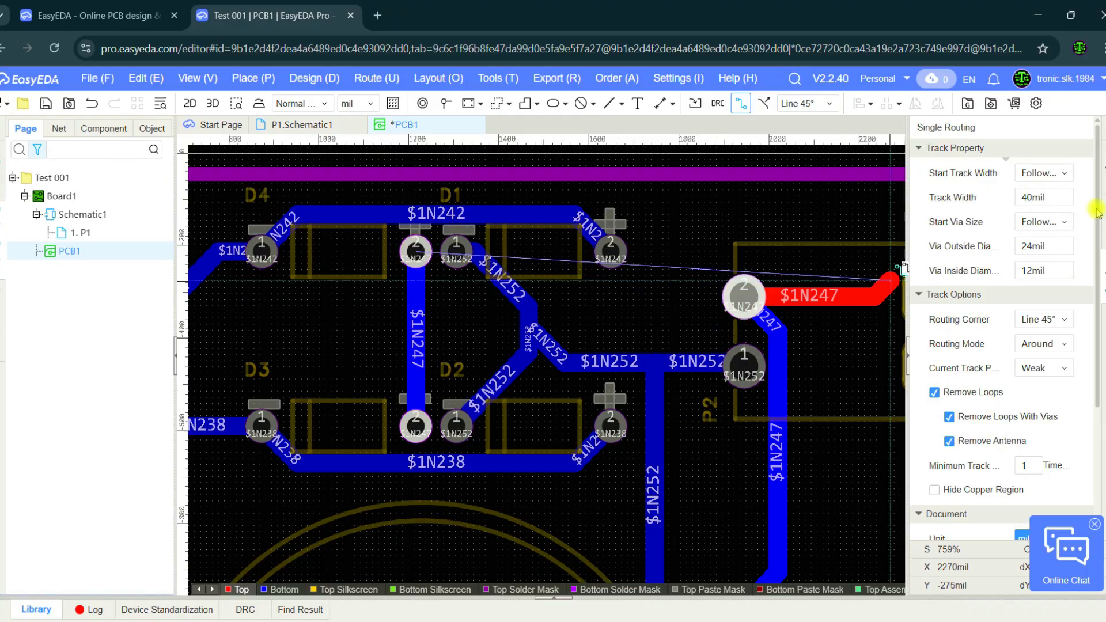
{"action": "left_click", "coordinate": [1102, 182]}
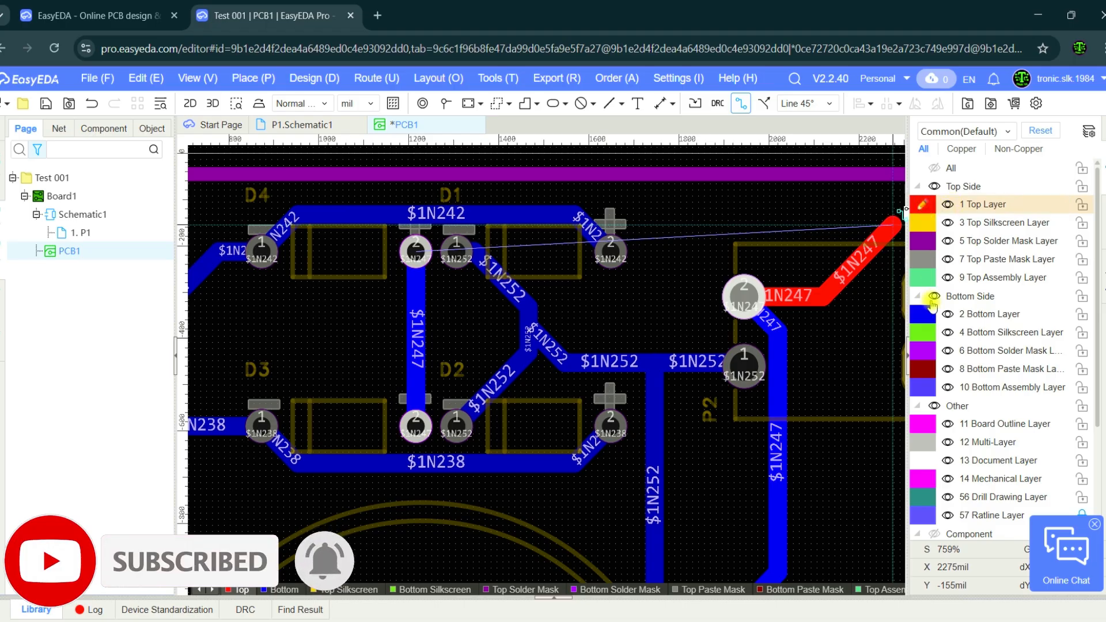
{"action": "left_click", "coordinate": [925, 319]}
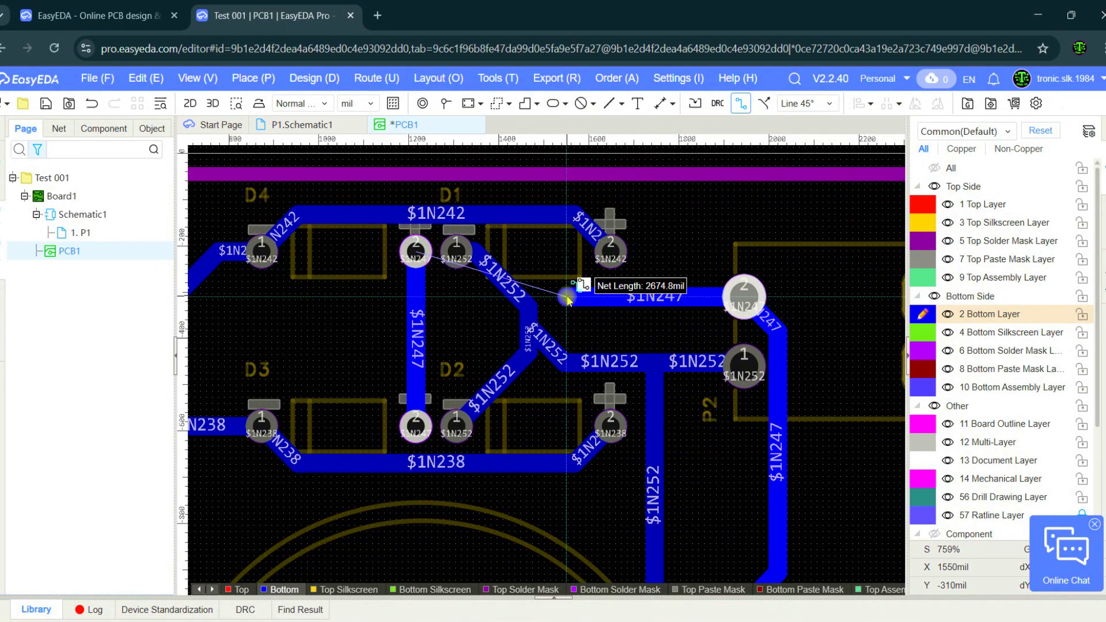
Bridge the $1N247 track over $1N252 on the Top Layer from X 1550 to X 1340 mil, finishing on the Bottom Layer at the D4–D3 track.
{"action": "key", "text": "t"}
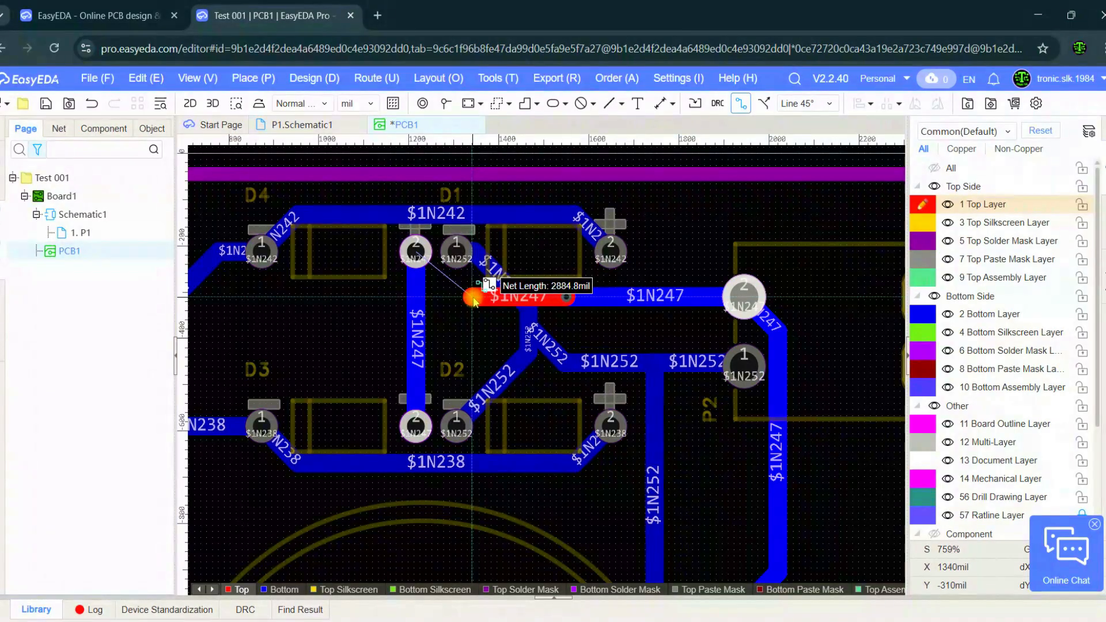
{"action": "key", "text": "b"}
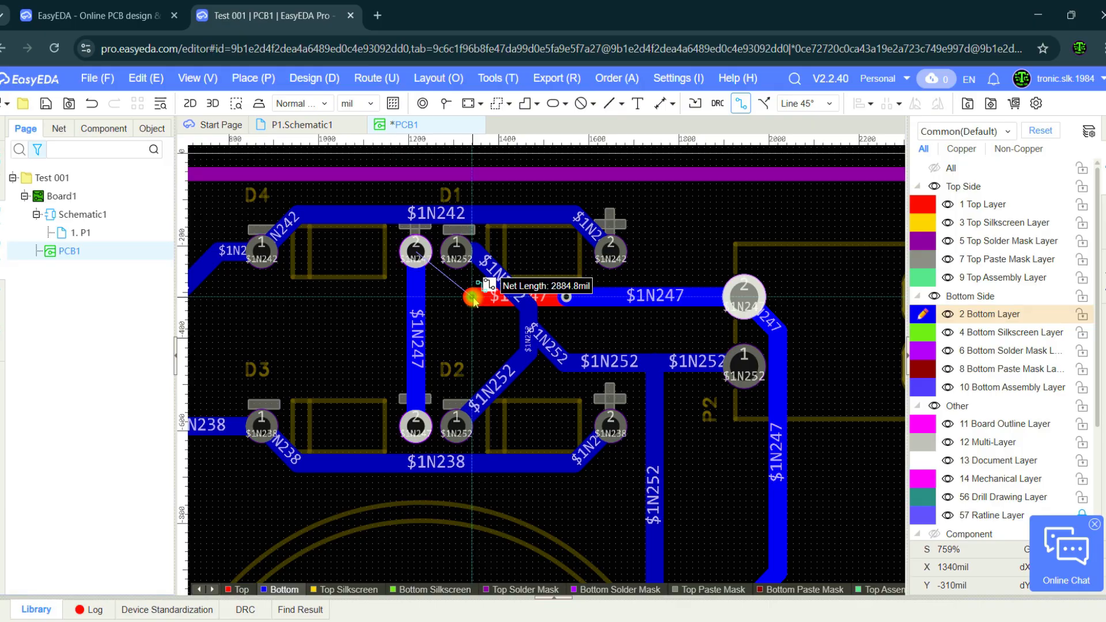
{"action": "left_click", "coordinate": [473, 298]}
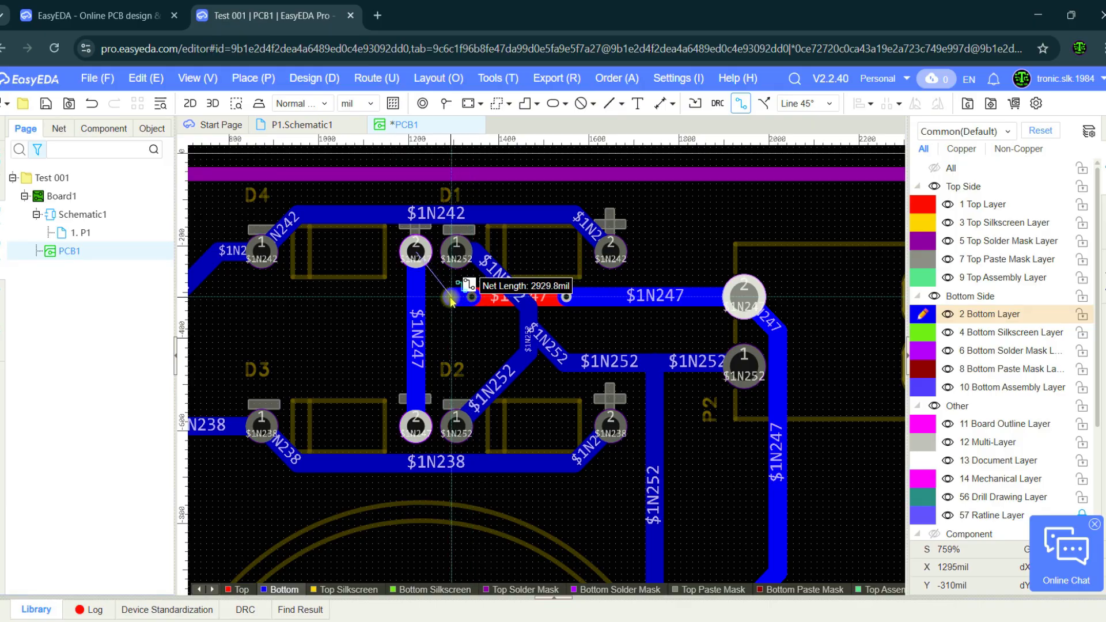
{"action": "left_click", "coordinate": [415, 304]}
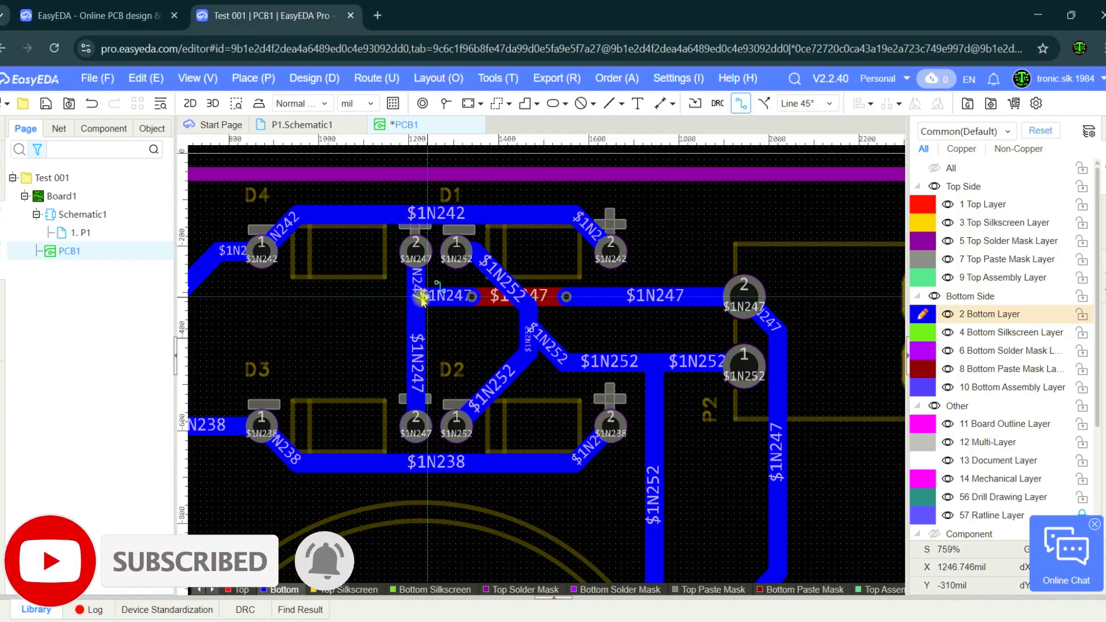
{"action": "right_click", "coordinate": [395, 335]}
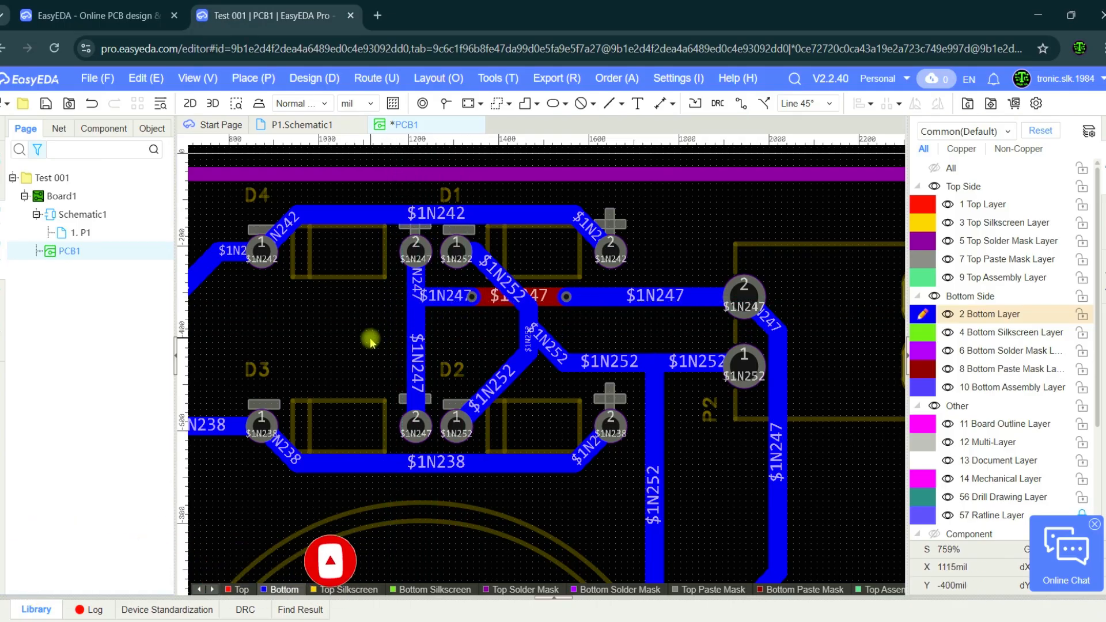
Draw a rectangular copper area about 2310 by 1950 mil on the Bottom Layer, just inside the board outline.
{"action": "scroll", "coordinate": [369, 342], "scroll_direction": "down", "scroll_amount": 5}
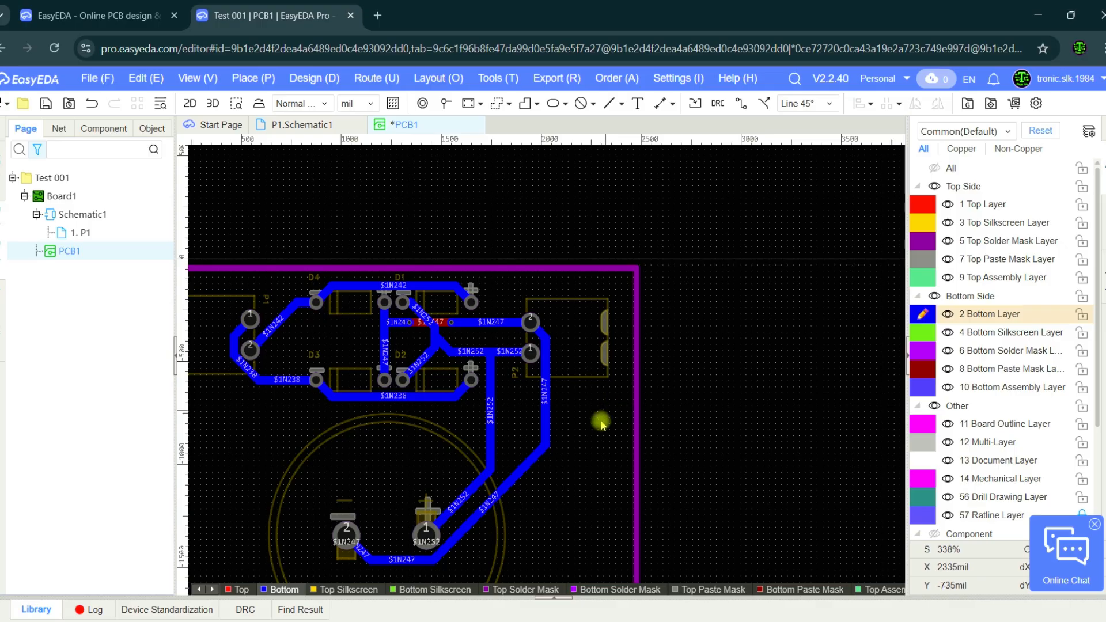
{"action": "right_click_drag", "start_coordinate": [653, 394], "coordinate": [701, 351]}
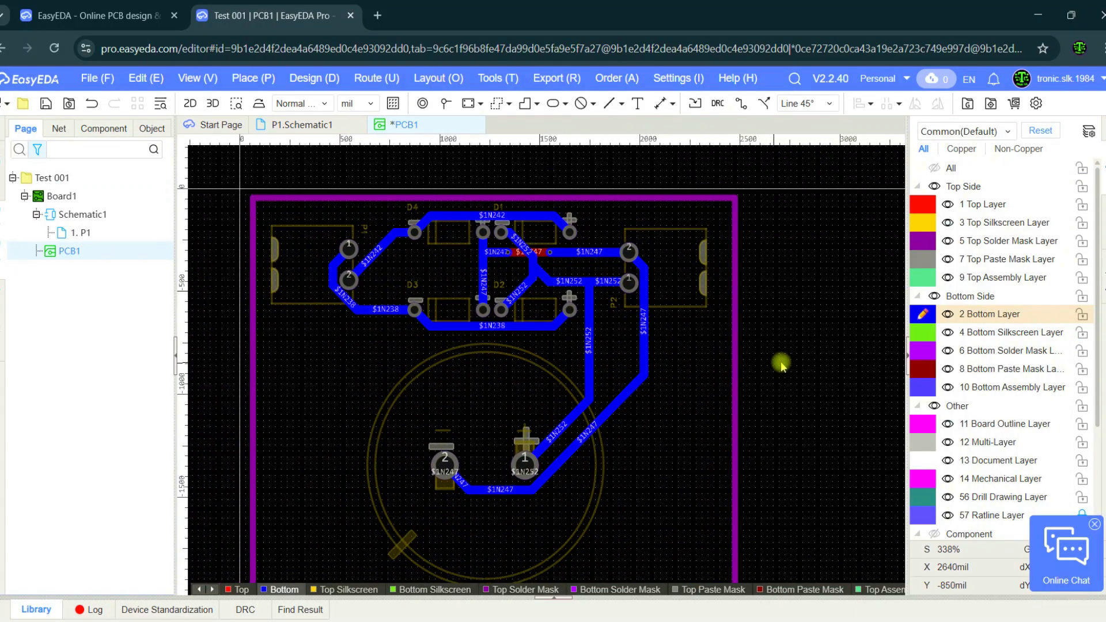
{"action": "scroll", "coordinate": [772, 382], "scroll_direction": "down", "scroll_amount": 3}
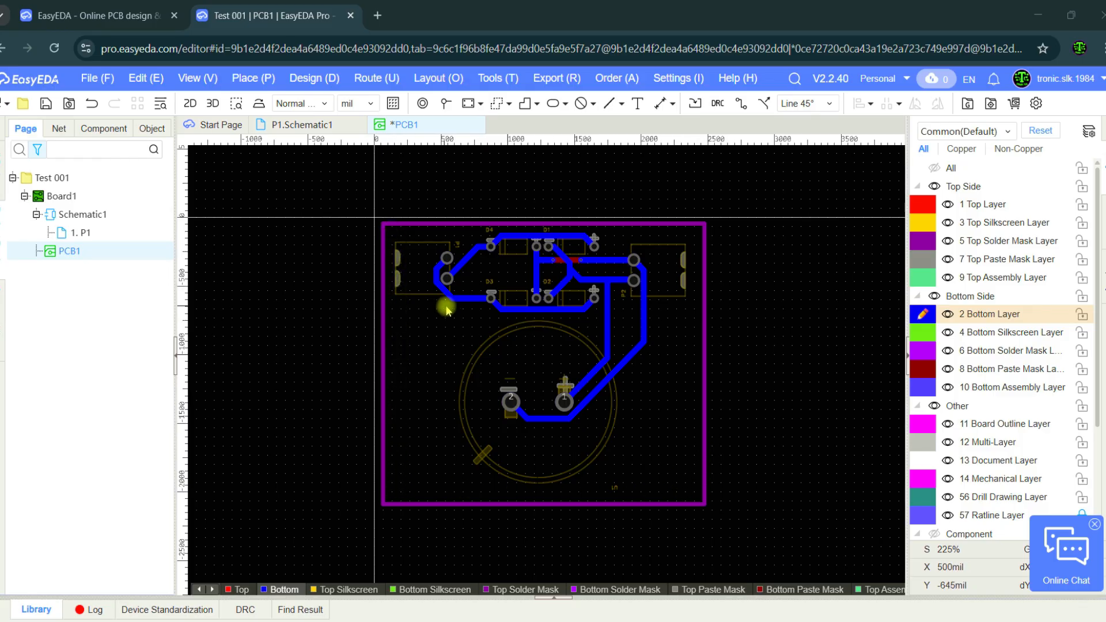
{"action": "left_click", "coordinate": [493, 106]}
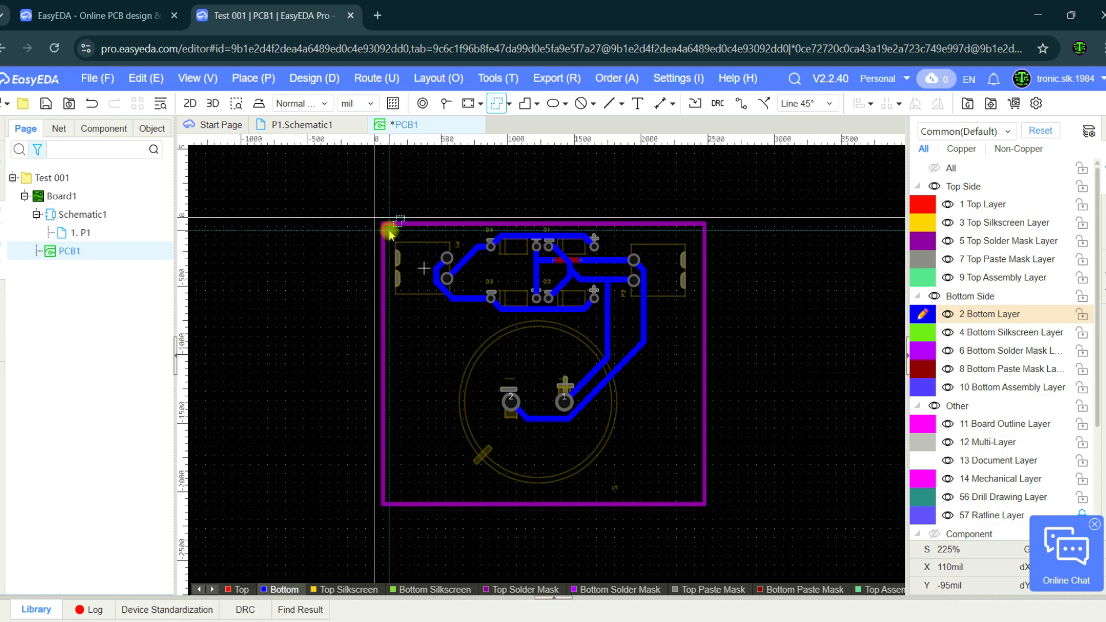
{"action": "left_click", "coordinate": [390, 231]}
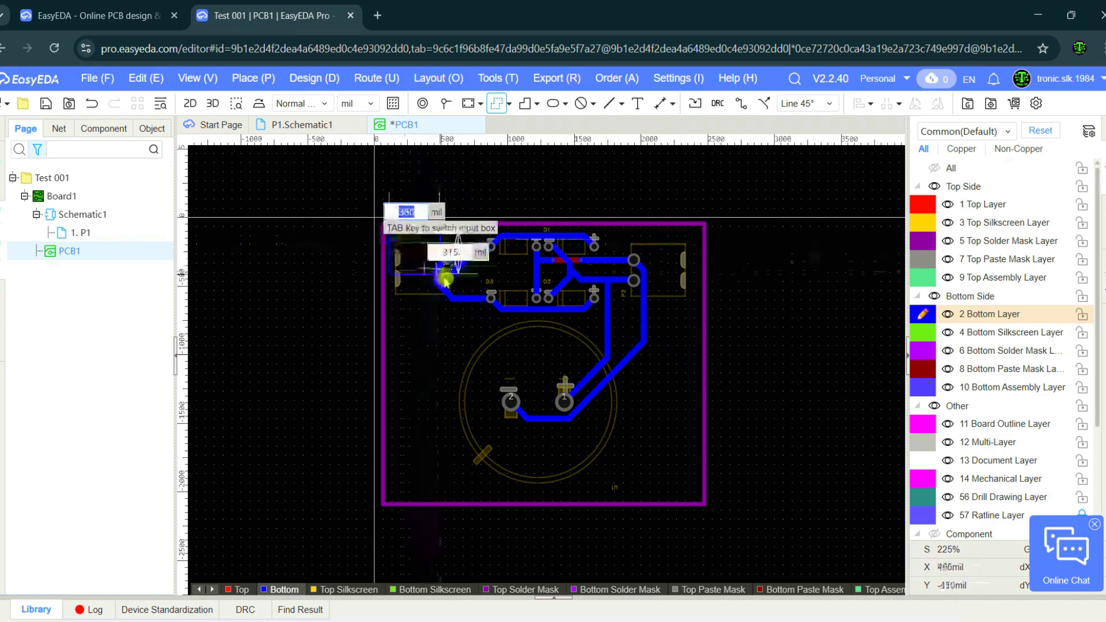
{"action": "left_click", "coordinate": [699, 500]}
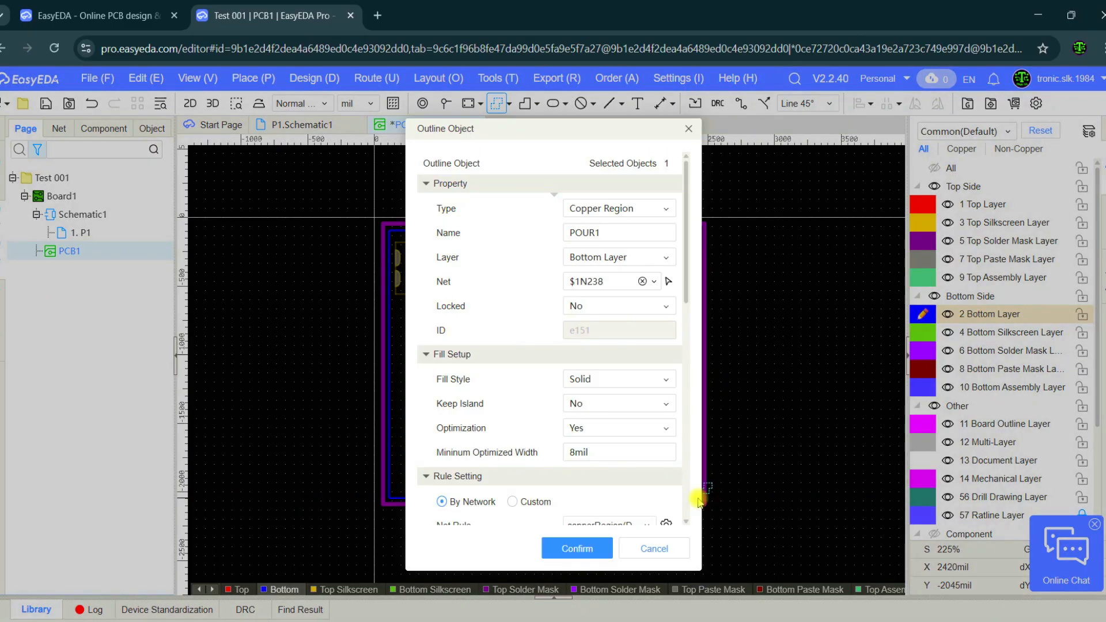
Keep the outline as a Copper Region on the Bottom Layer and clear its net assignment.
{"action": "left_click", "coordinate": [590, 212]}
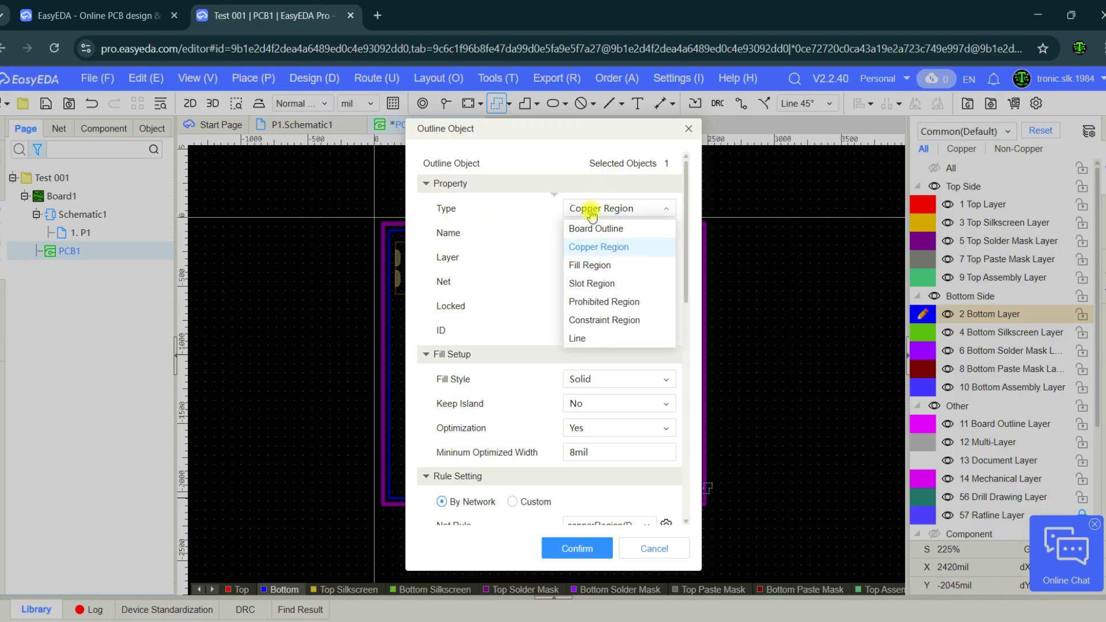
{"action": "left_click", "coordinate": [591, 213]}
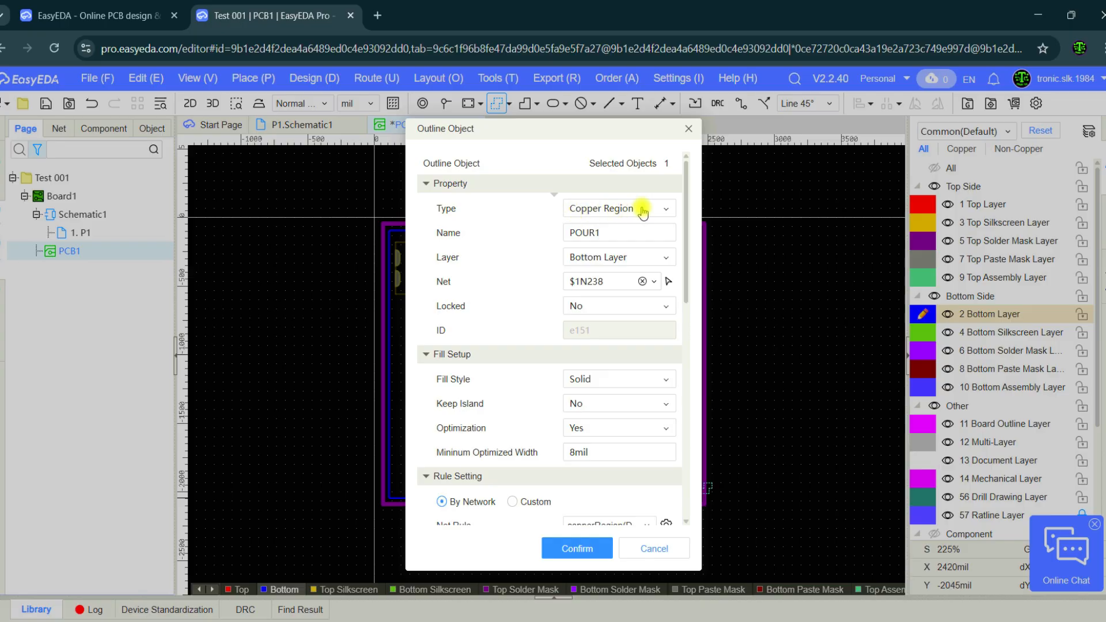
{"action": "double_click", "coordinate": [616, 233]}
{"action": "left_click", "coordinate": [579, 260]}
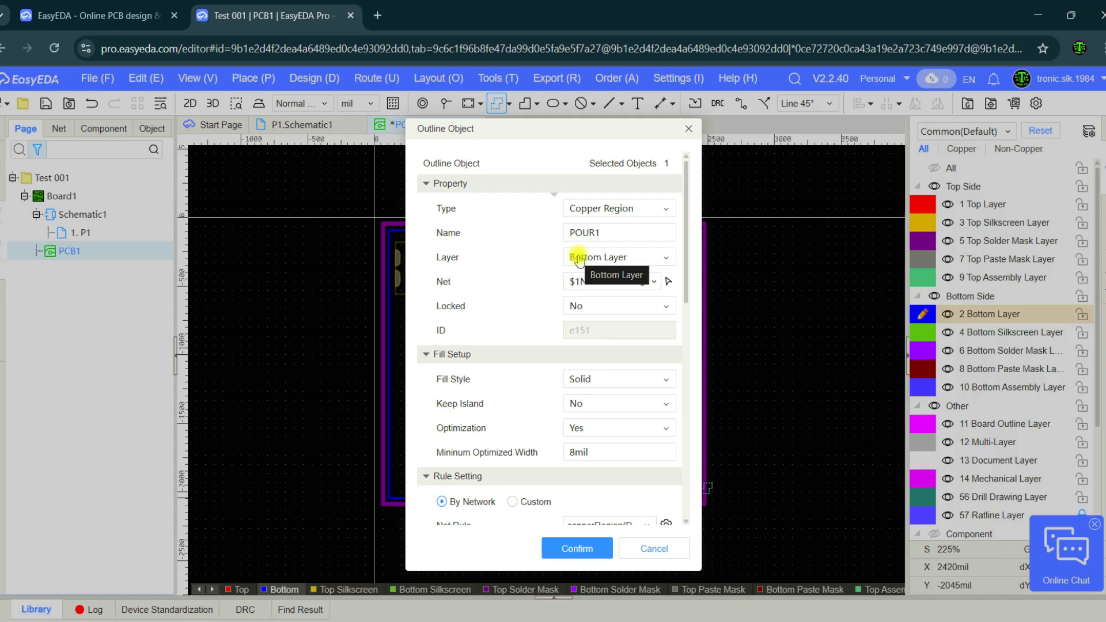
{"action": "left_click", "coordinate": [579, 259]}
{"action": "left_click", "coordinate": [589, 260]}
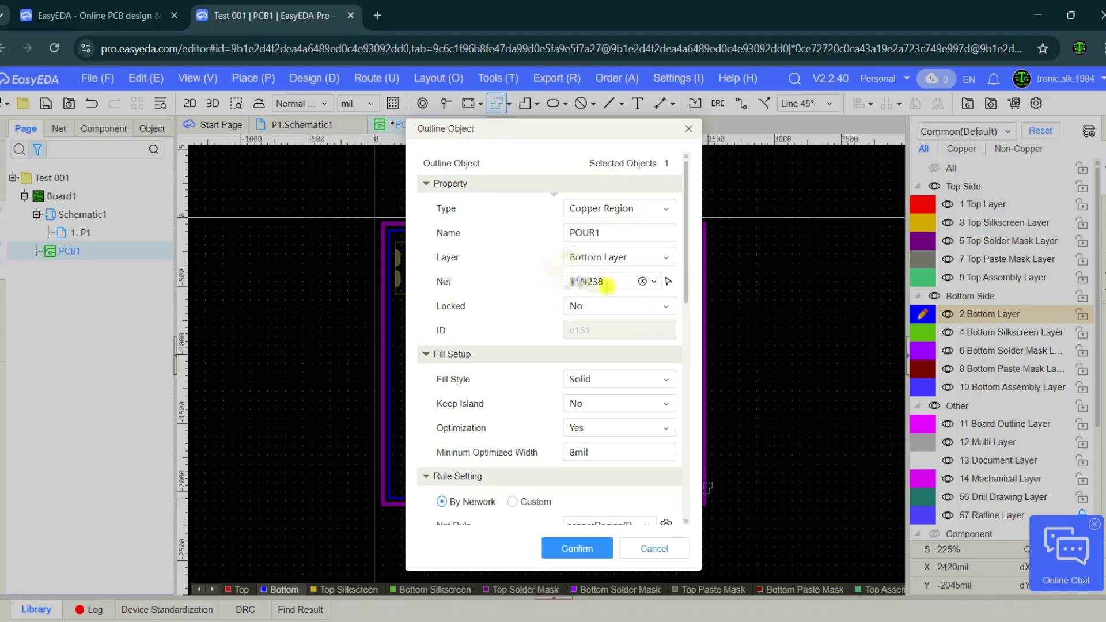
{"action": "left_click", "coordinate": [654, 282]}
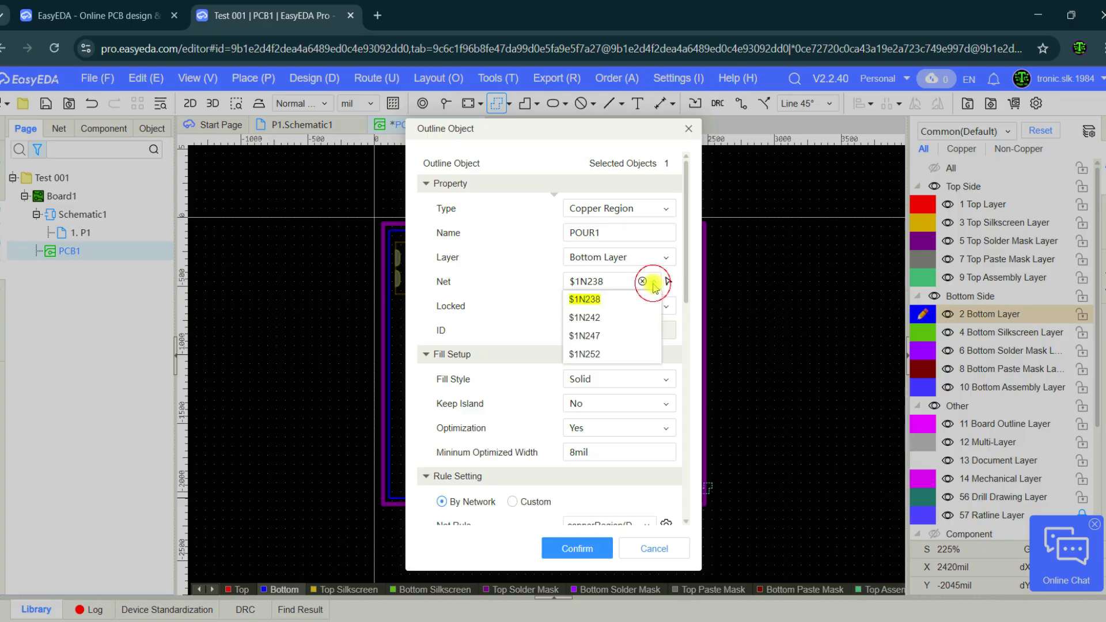
{"action": "left_click", "coordinate": [641, 281]}
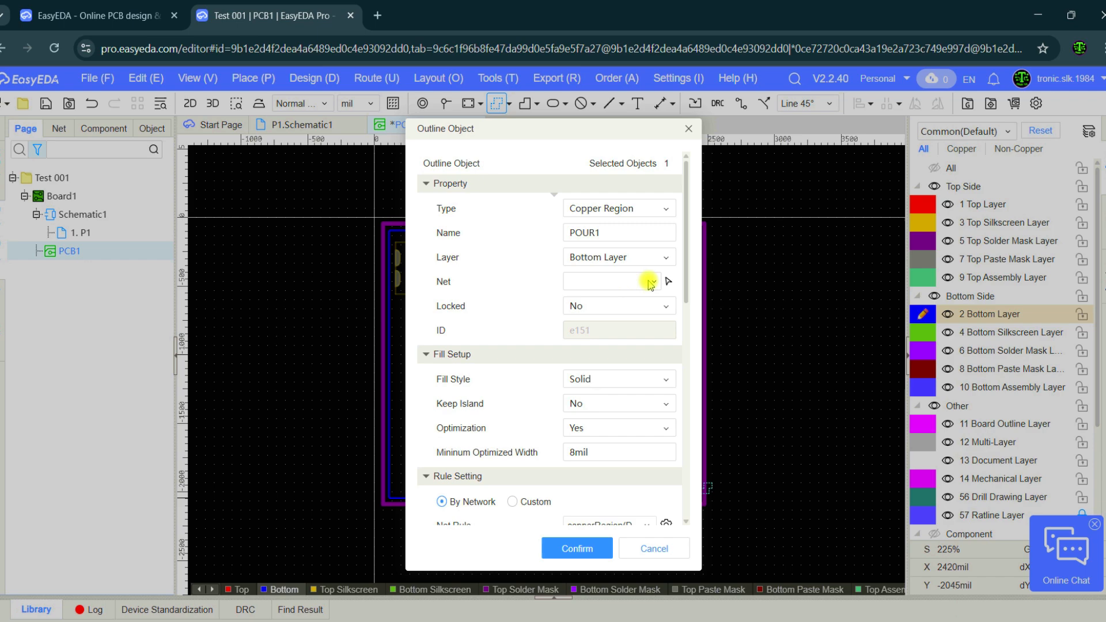
Keep the region's Solid fill style, set its minimum optimized width to 20 mil and confirm the copper area.
{"action": "scroll", "coordinate": [610, 321], "scroll_direction": "down", "scroll_amount": 1}
{"action": "left_click", "coordinate": [583, 303]}
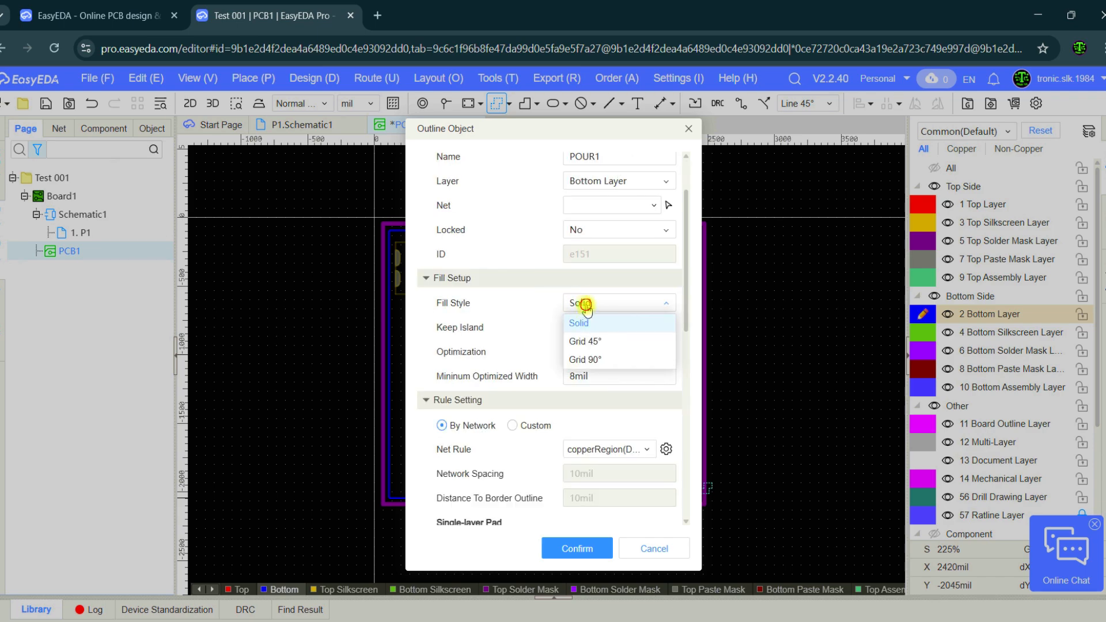
{"action": "left_click", "coordinate": [586, 307]}
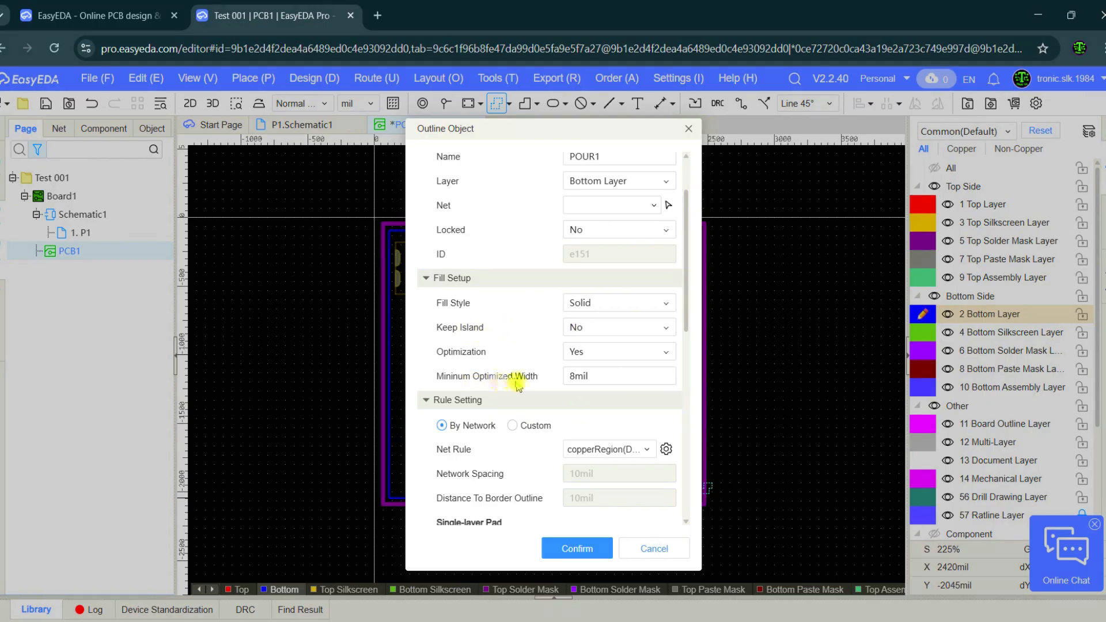
{"action": "left_click", "coordinate": [581, 378]}
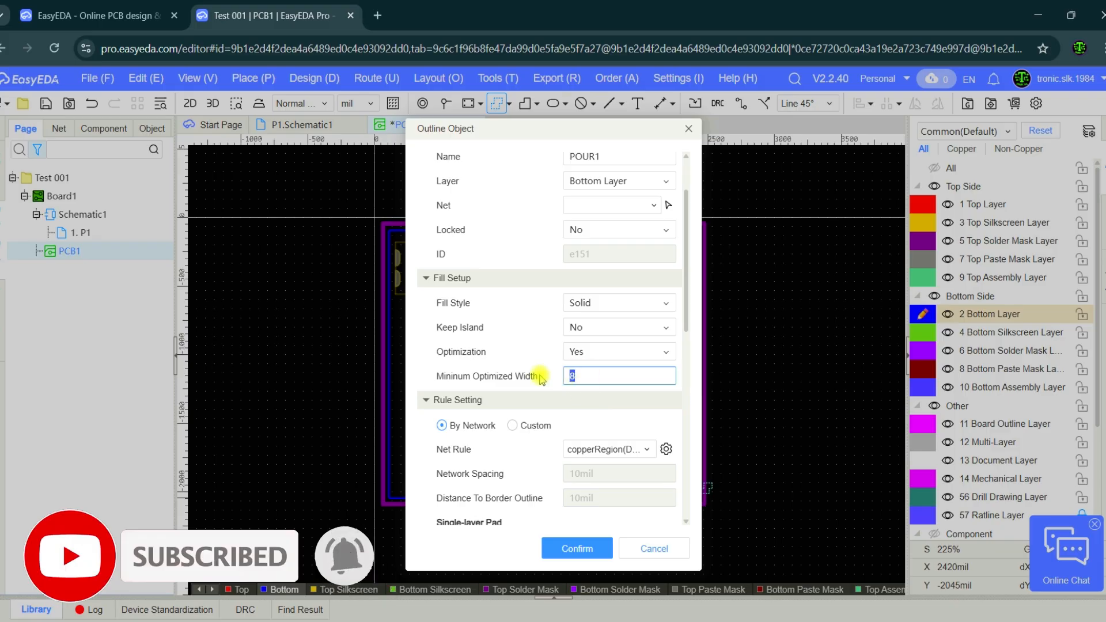
{"action": "type", "text": "20"}
{"action": "left_click", "coordinate": [547, 382]}
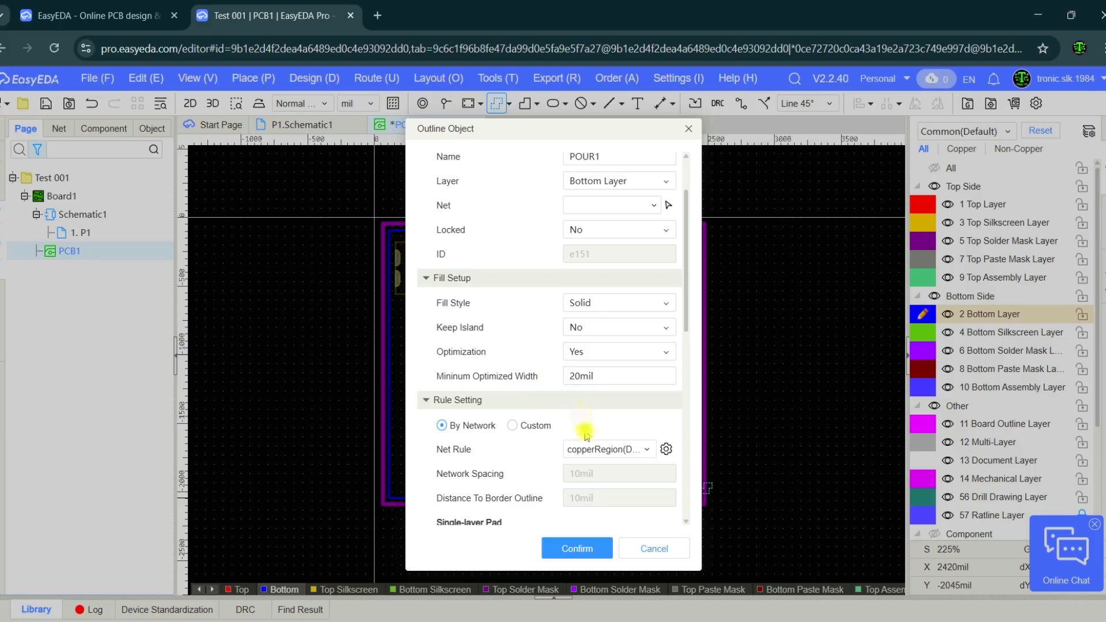
{"action": "scroll", "coordinate": [585, 429], "scroll_direction": "down", "scroll_amount": 5}
{"action": "left_click", "coordinate": [570, 550]}
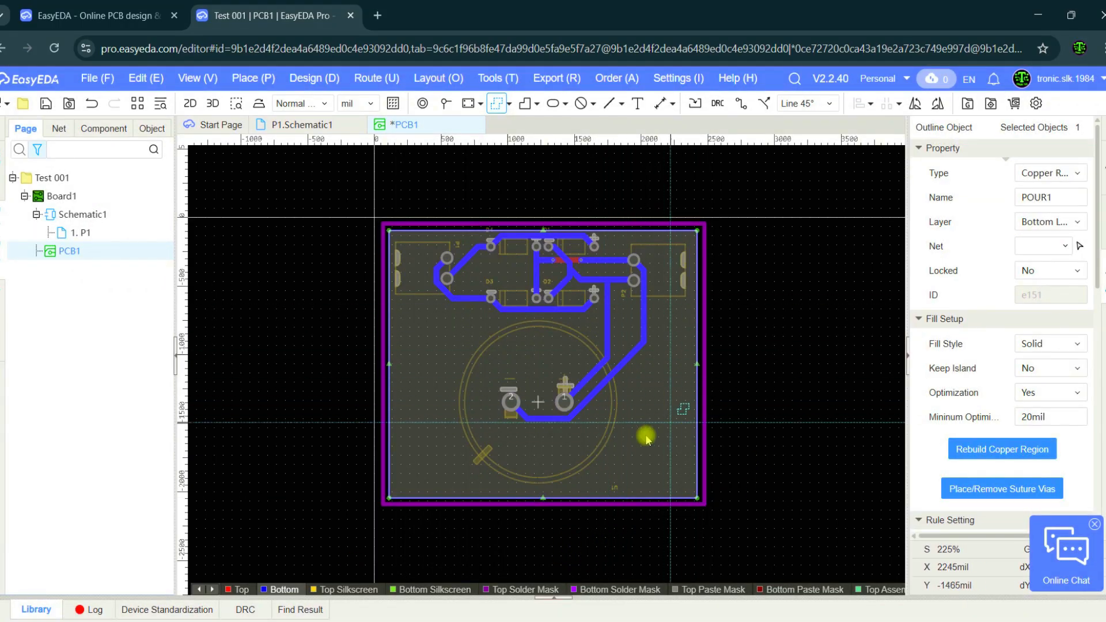
Rebuild the bottom copper region and set its Keep Island option to Yes.
{"action": "left_click", "coordinate": [983, 454]}
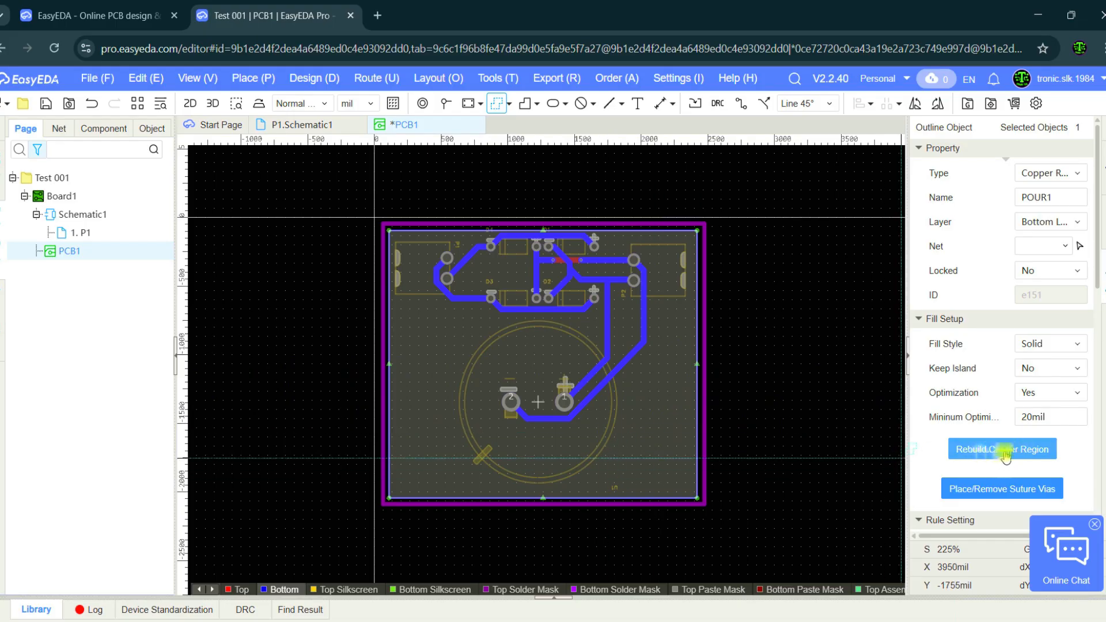
{"action": "left_click", "coordinate": [700, 416]}
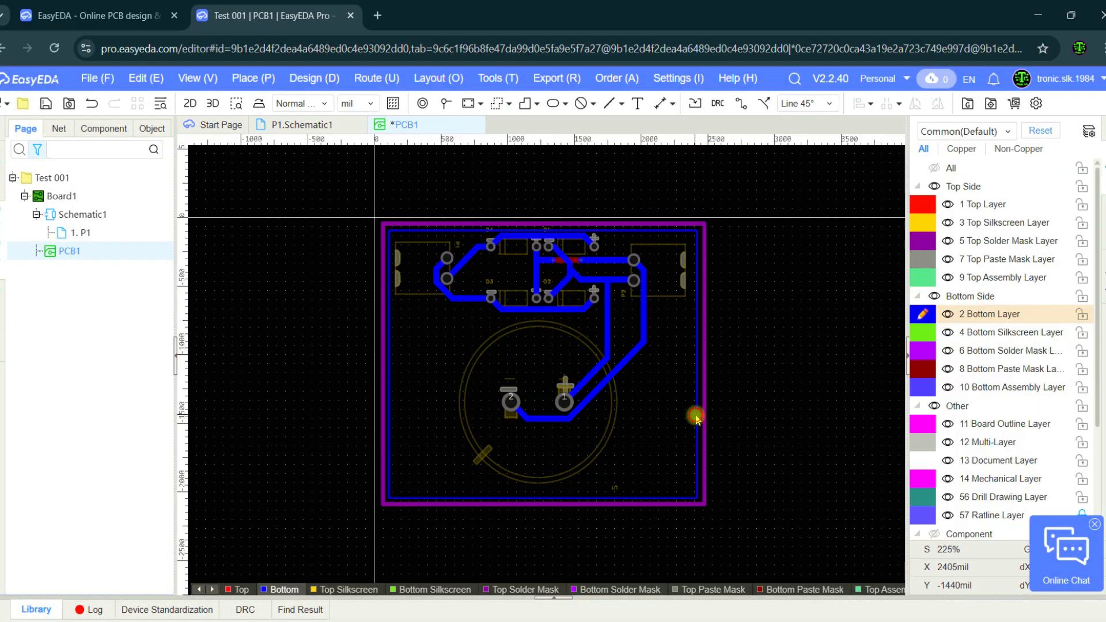
{"action": "left_click", "coordinate": [697, 419]}
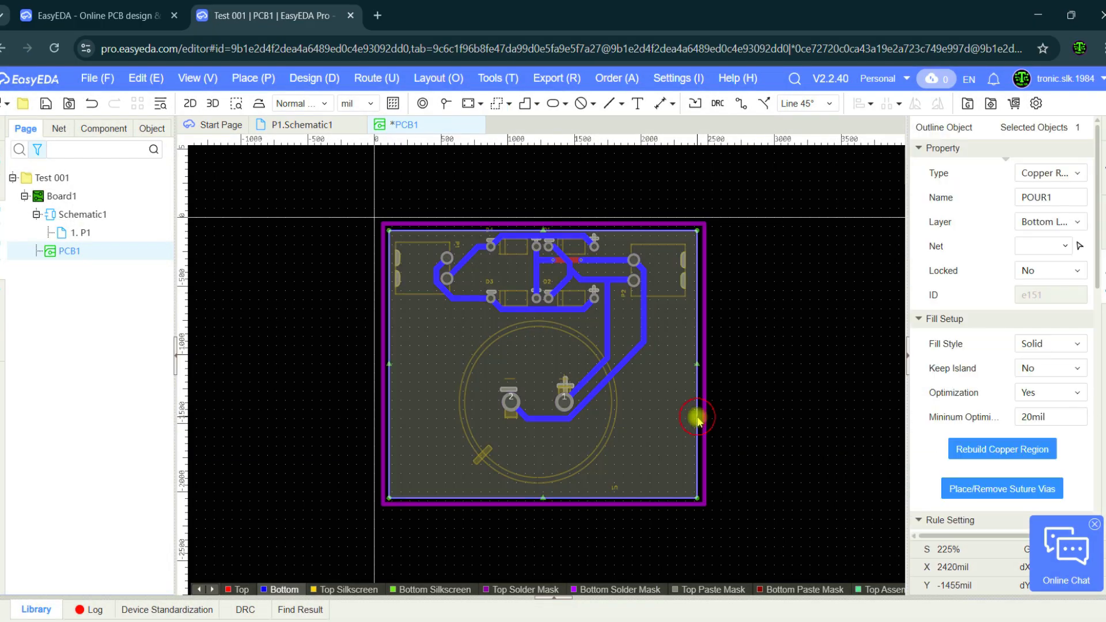
{"action": "left_click", "coordinate": [1043, 373]}
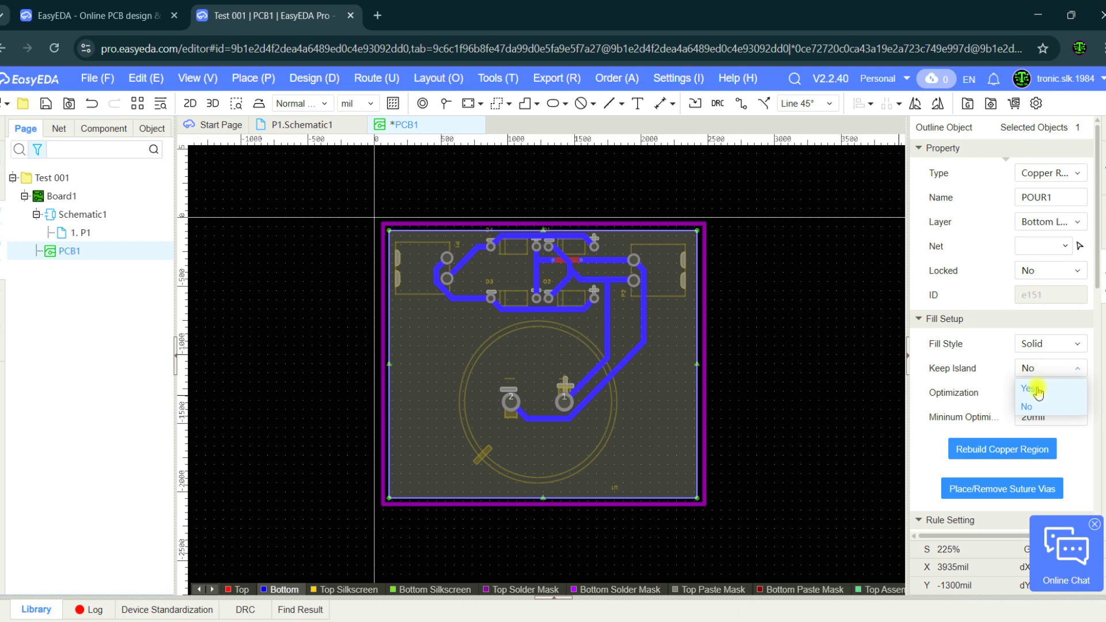
{"action": "left_click", "coordinate": [1037, 390]}
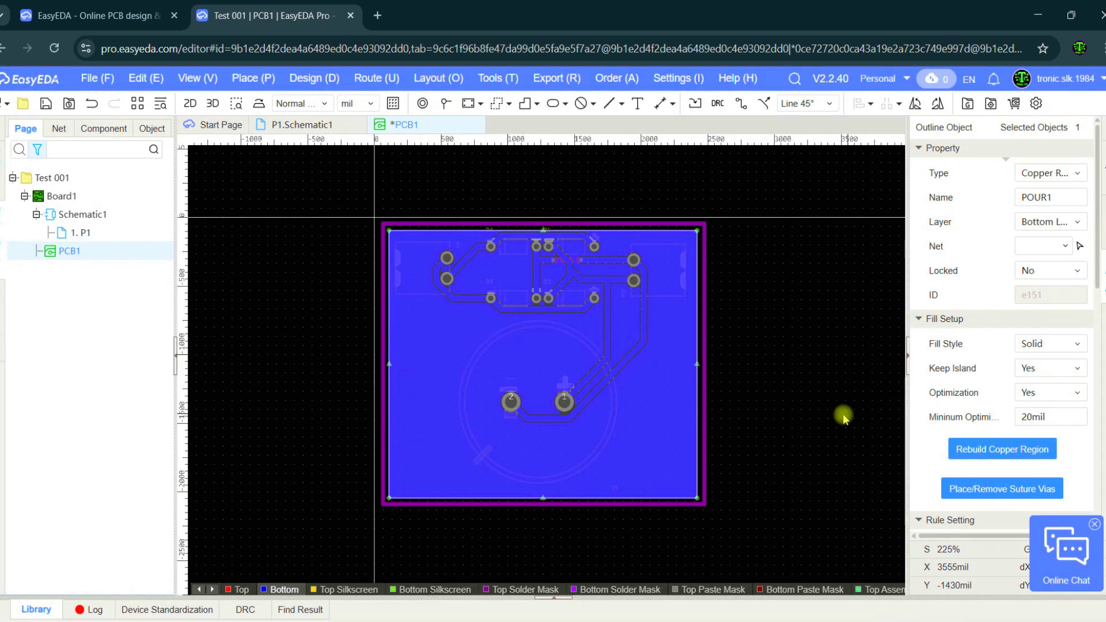
{"action": "left_click", "coordinate": [835, 414]}
Reselect the copper region and switch its Keep Island option back to No.
{"action": "left_click", "coordinate": [695, 438]}
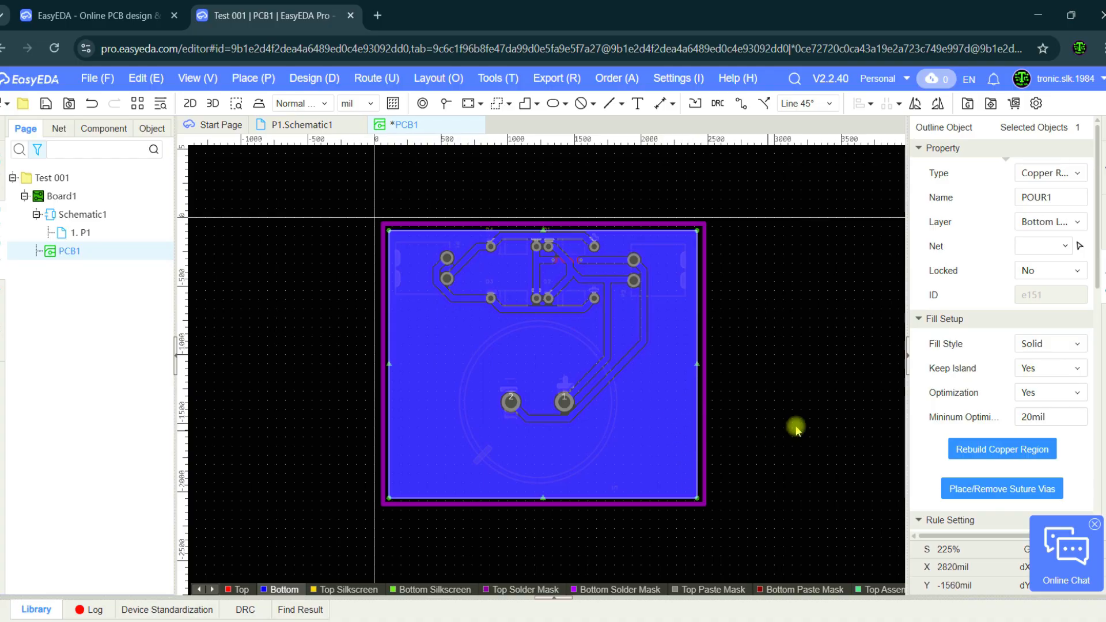
{"action": "left_click", "coordinate": [1029, 376]}
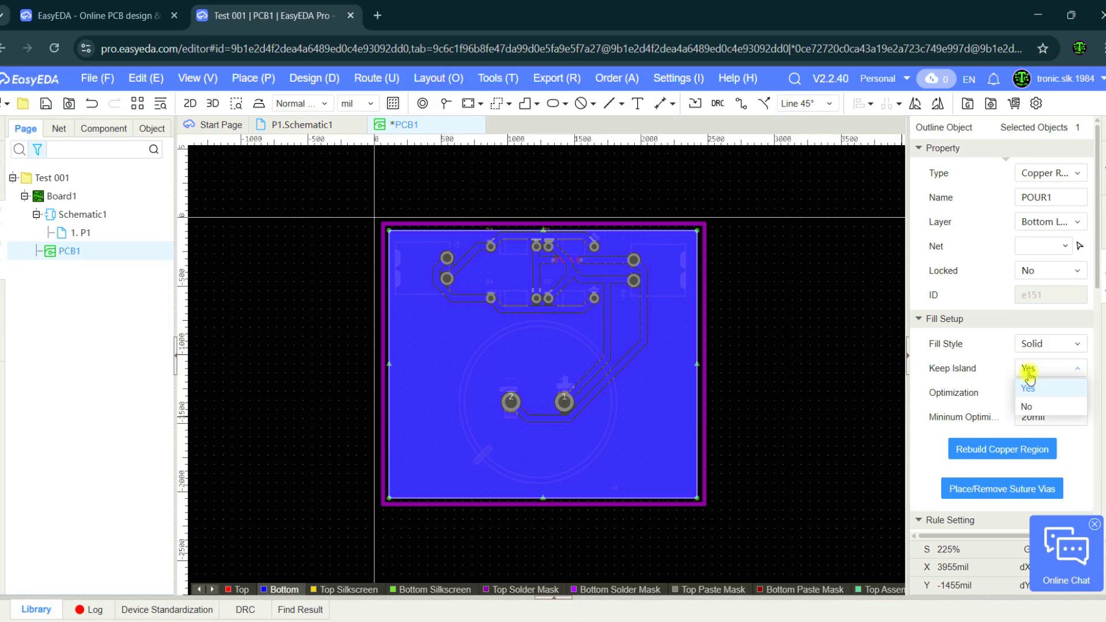
{"action": "left_click", "coordinate": [1031, 407]}
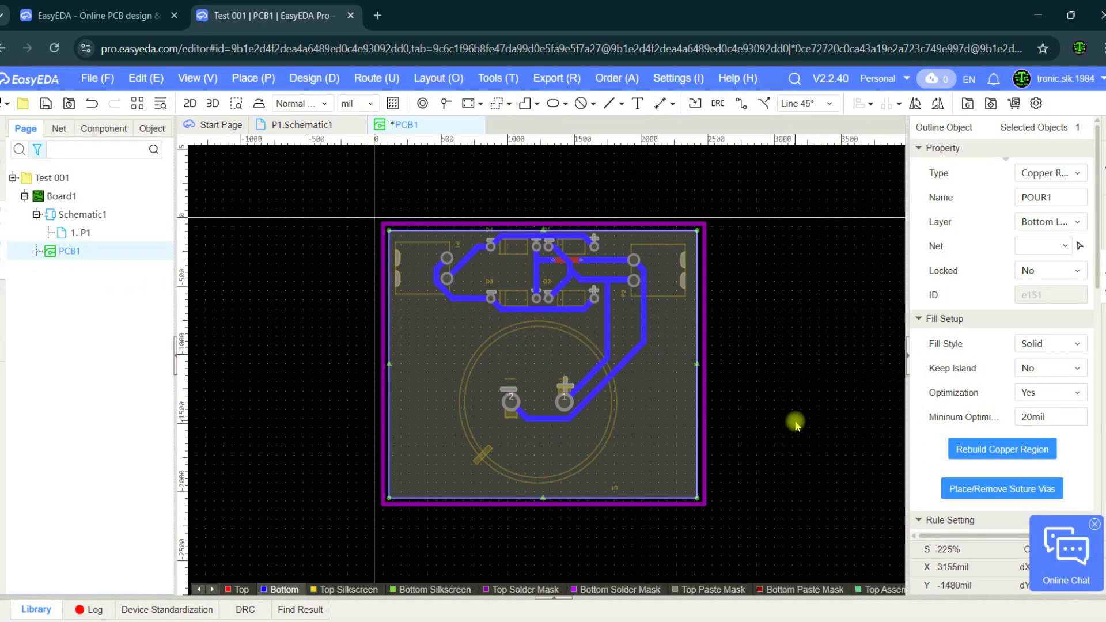
{"action": "left_click", "coordinate": [795, 421]}
Set the copper region's Keep Island option to Yes again and inspect the pour around the capacitor pads.
{"action": "left_click", "coordinate": [697, 433]}
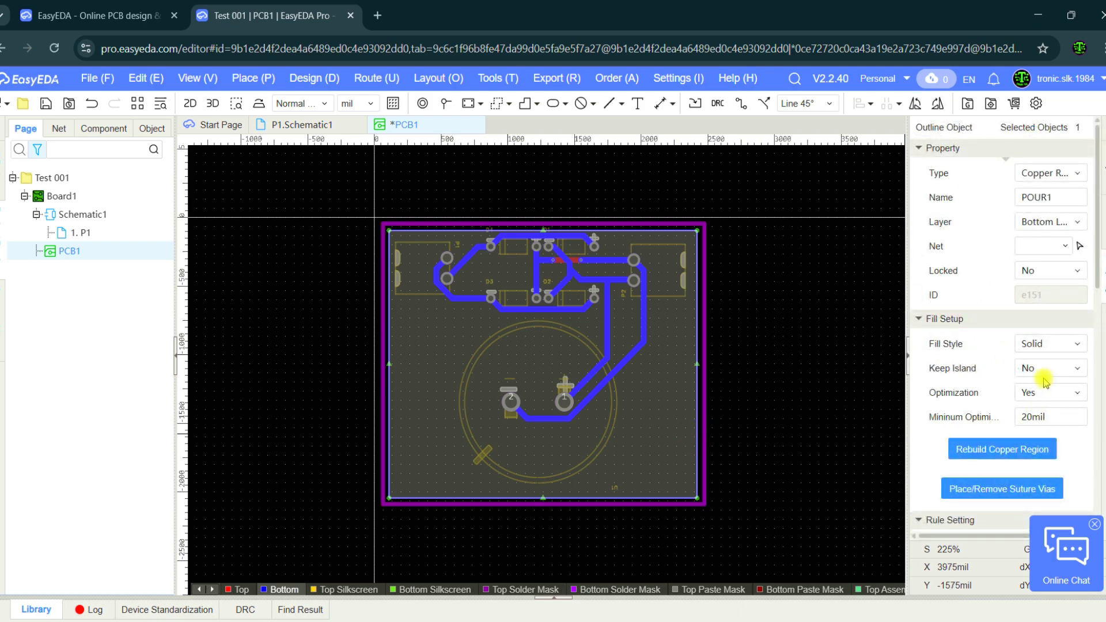
{"action": "left_click", "coordinate": [1043, 372]}
{"action": "left_click", "coordinate": [1037, 388]}
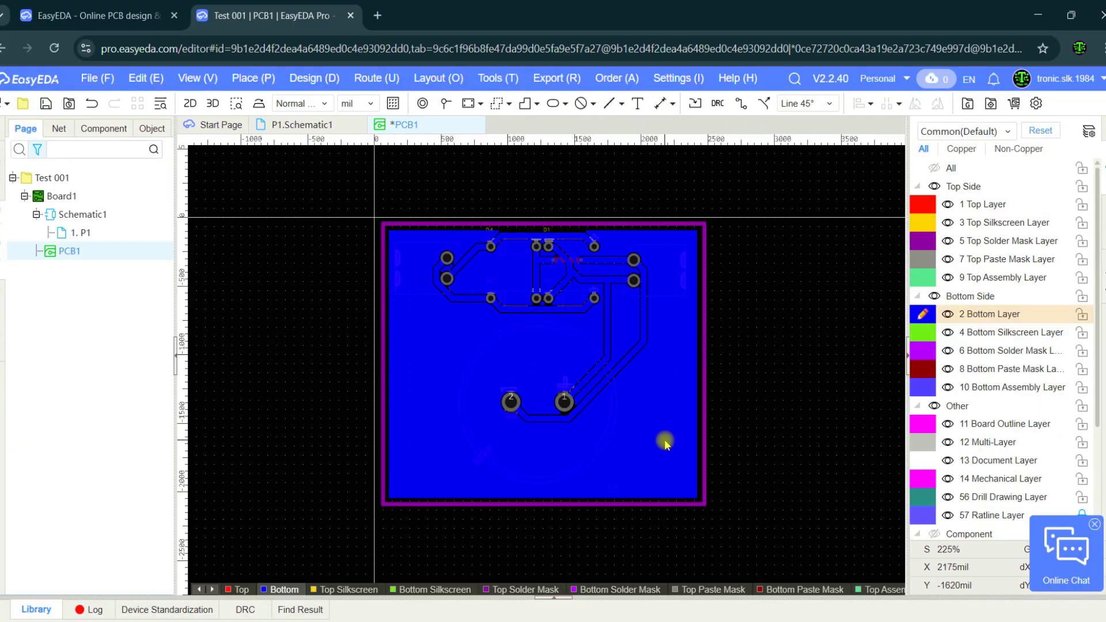
{"action": "left_click", "coordinate": [776, 443]}
{"action": "scroll", "coordinate": [642, 375], "scroll_direction": "up", "scroll_amount": 3}
{"action": "scroll", "coordinate": [380, 481], "scroll_direction": "up", "scroll_amount": 3}
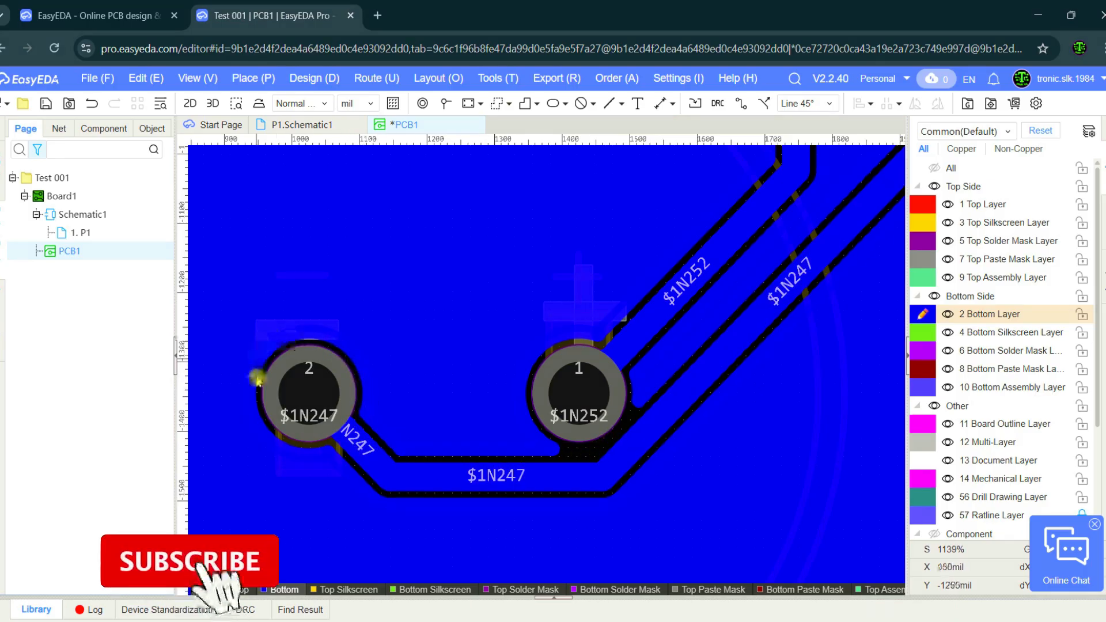
{"action": "scroll", "coordinate": [602, 389], "scroll_direction": "down", "scroll_amount": 6}
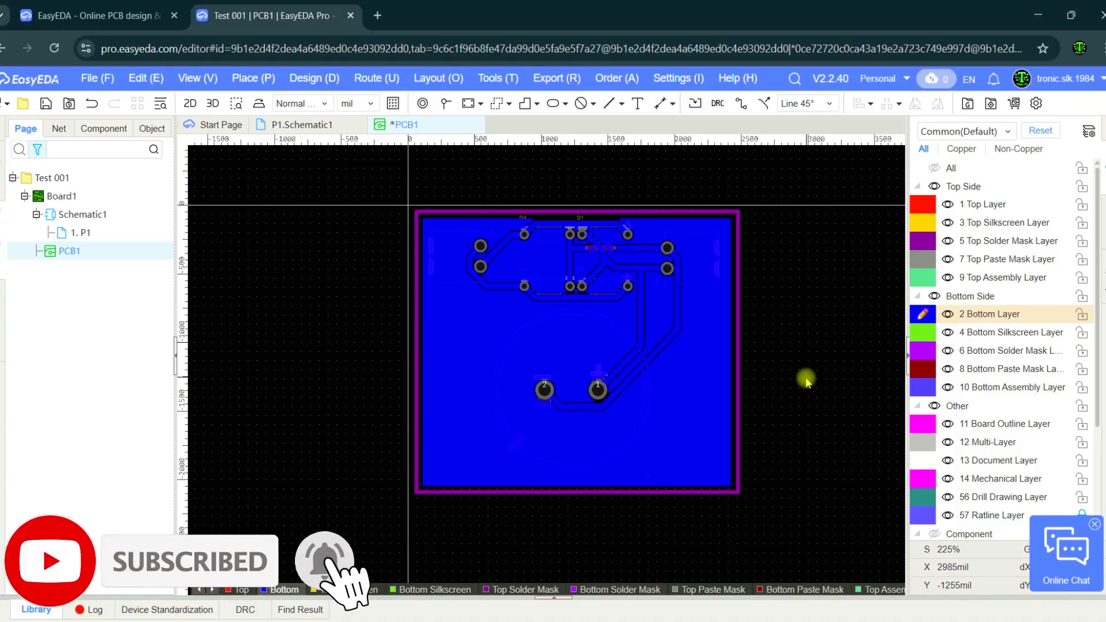